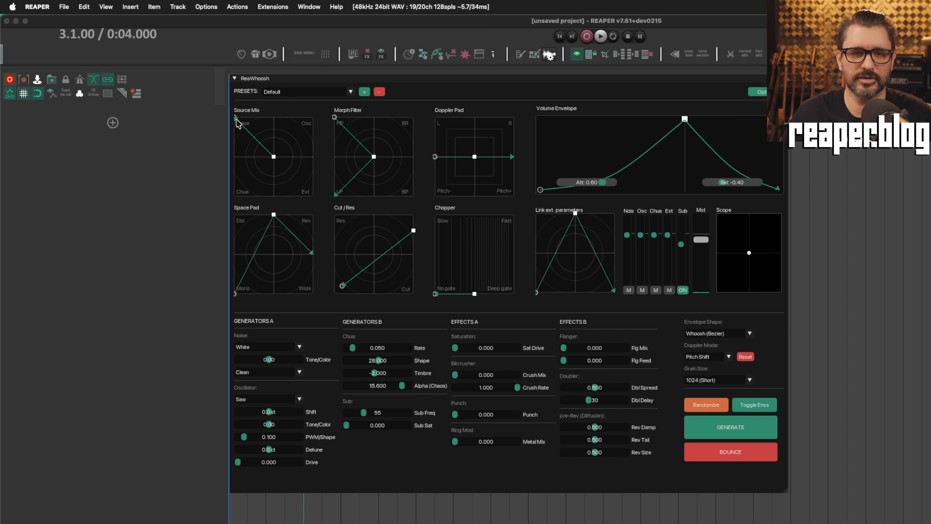
- Move the Source Mix end point toward Osc and shift the Volume Envelope peak slightly earlier
left_click_drag(237, 121, 308, 129)
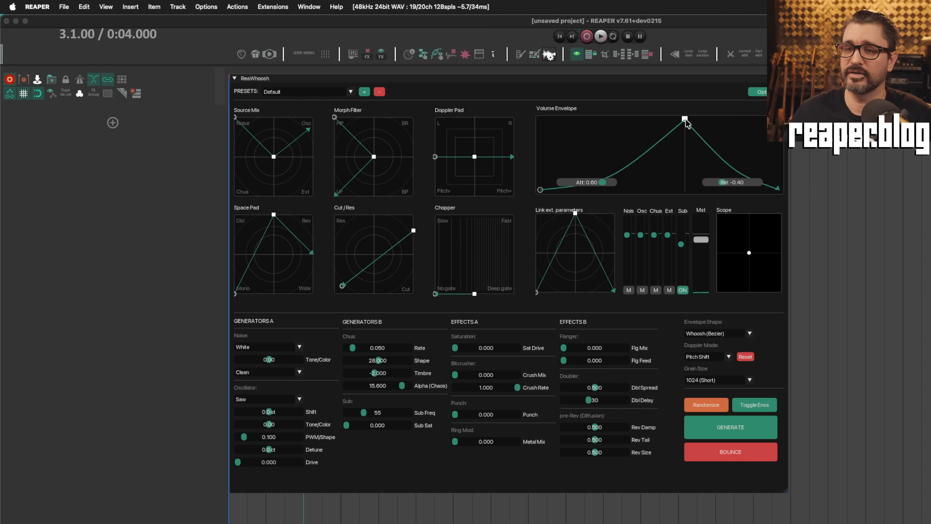
left_click_drag(685, 121, 676, 119)
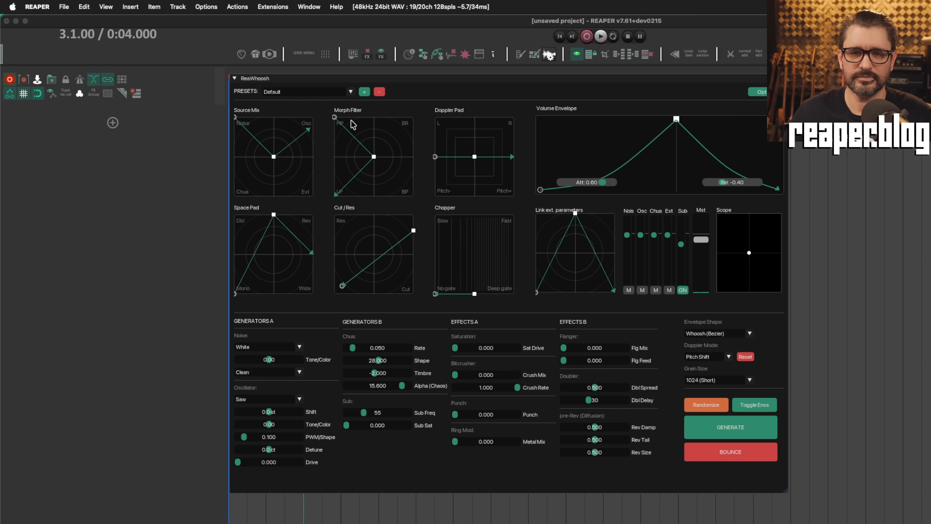
- Reshape the Source Mix path to run from the Noise corner through the pad's centre to the Osc corner
left_click_drag(274, 157, 274, 156)
mouse_move(235, 118)
left_mouse_down()
mouse_move(248, 139)
mouse_move(248, 130)
left_mouse_up()
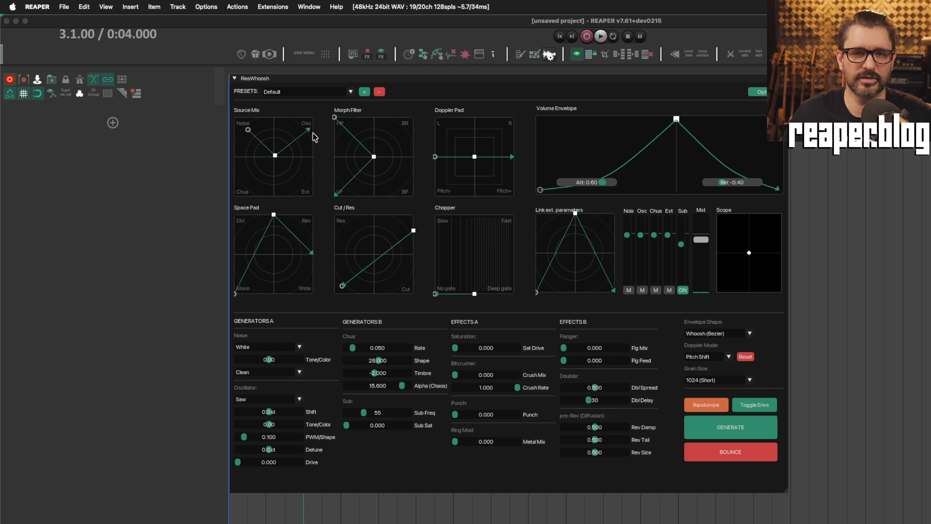
left_click_drag(308, 131, 310, 125)
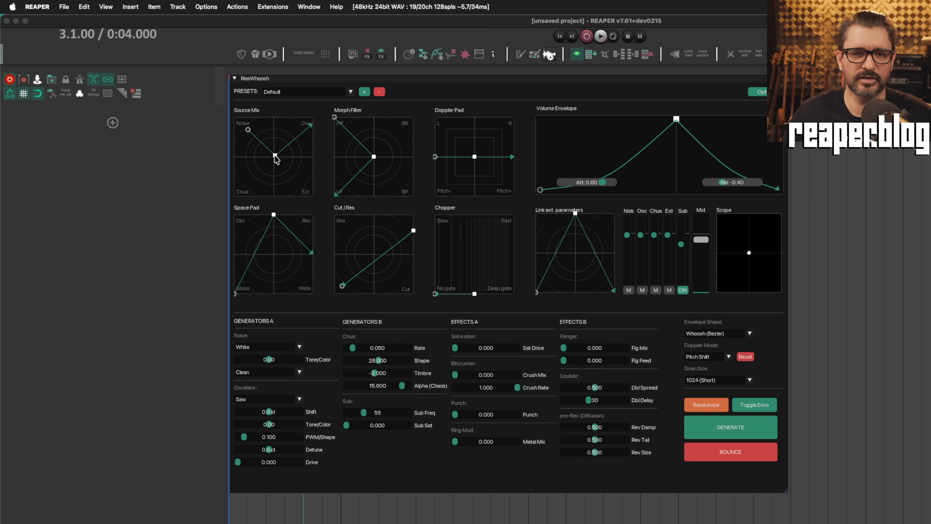
mouse_move(275, 156)
left_mouse_down()
mouse_move(257, 175)
mouse_move(262, 168)
left_mouse_up()
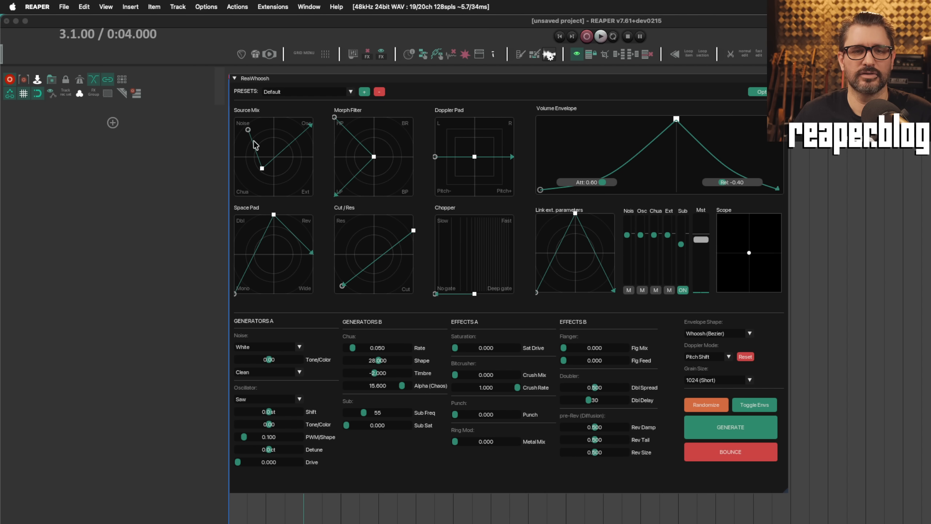
left_click_drag(248, 130, 236, 118)
mouse_move(261, 168)
left_mouse_down()
mouse_move(276, 142)
mouse_move(275, 160)
left_mouse_up()
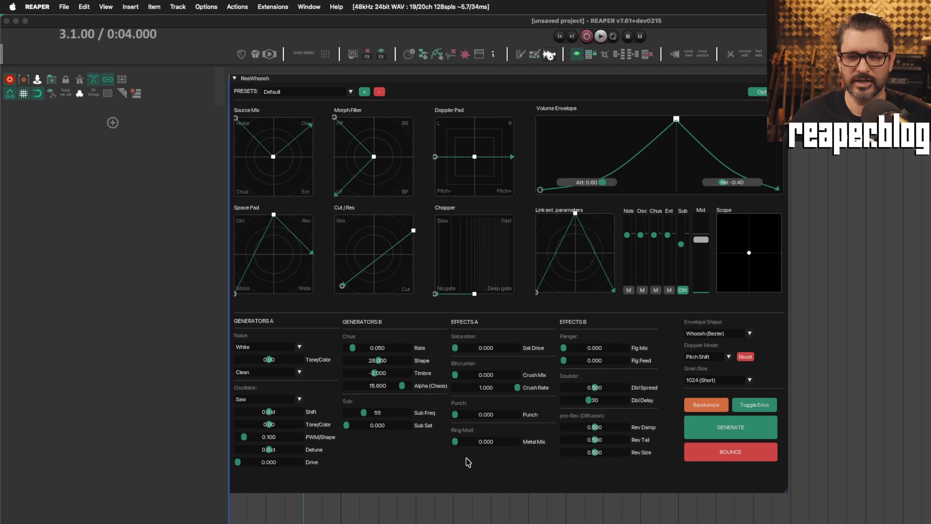
left_click(350, 92)
left_click(350, 92)
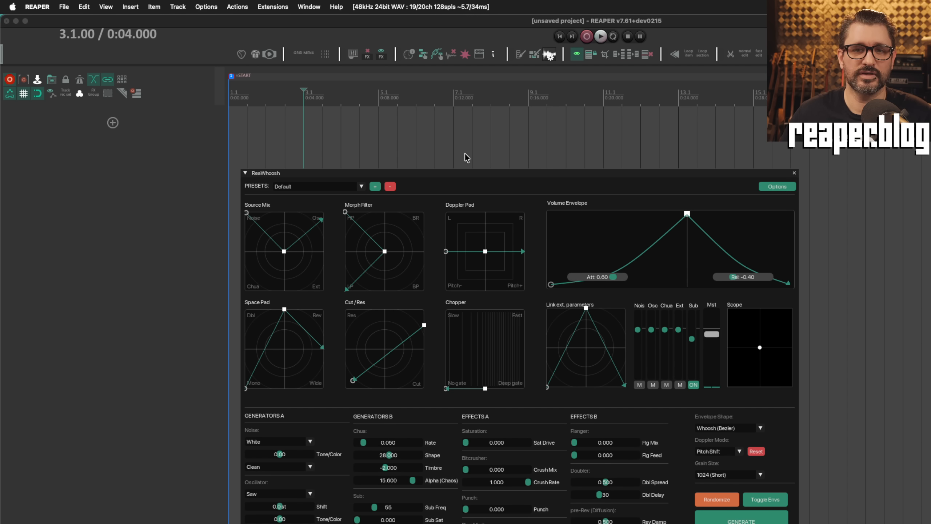
- Make a time selection from 3.1 to 5.1 and generate the whoosh over it
left_click(304, 122)
left_click_drag(304, 122, 371, 124)
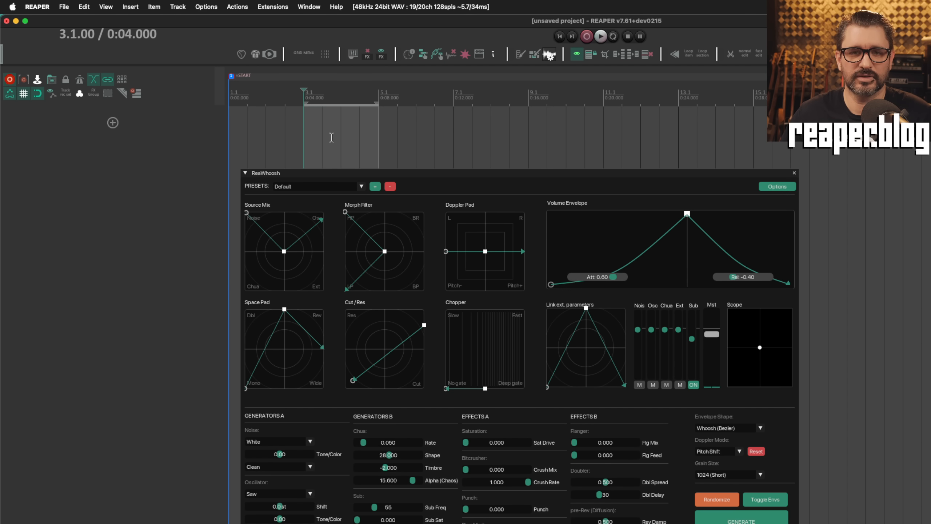
scroll(468, 140, "up", 5)
scroll(468, 139, "right", 5)
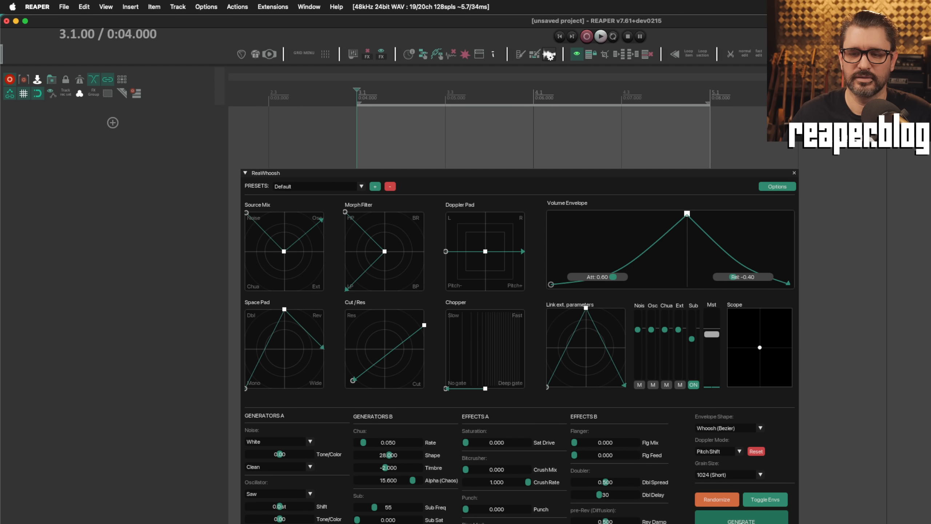
left_click(741, 519)
left_click_drag(490, 180, 501, 232)
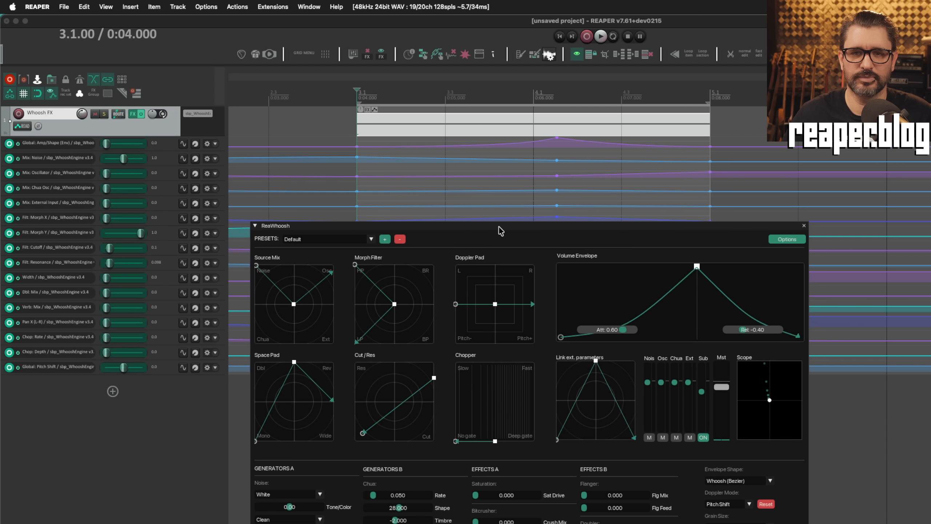
- Examine the parameters of the sbp_WhooshEngine v3.4 effect on the Whoosh FX track, close it and restore the compact track height
left_click(165, 141)
key("grave")
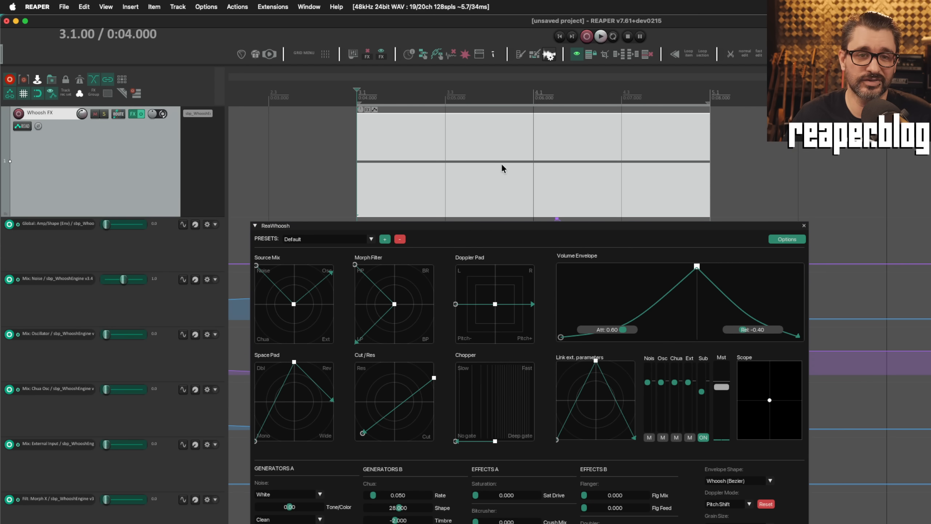
left_click(197, 114)
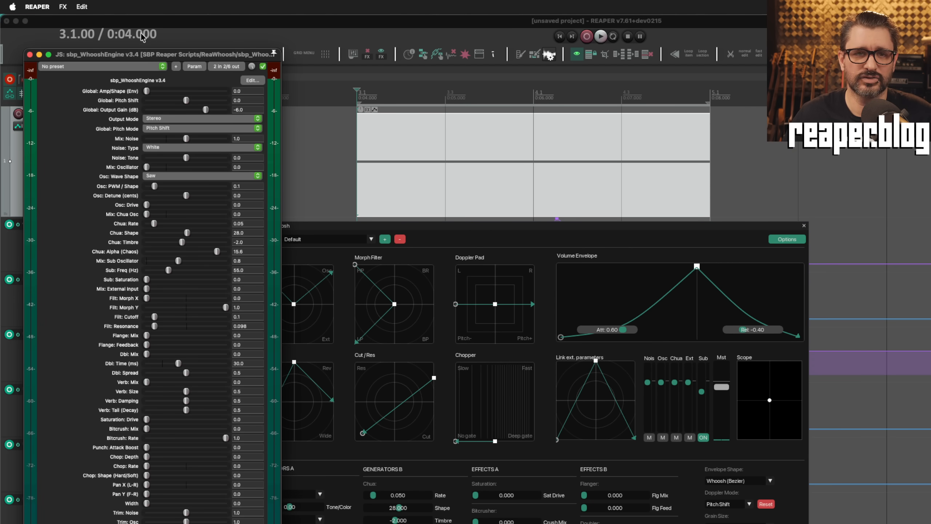
left_click_drag(152, 55, 366, 45)
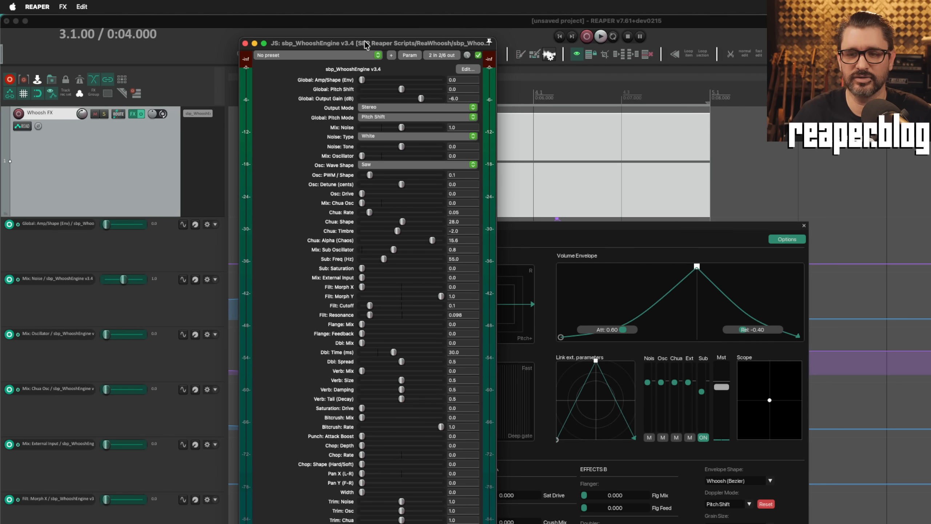
left_click_drag(572, 225, 602, 176)
left_click(309, 98)
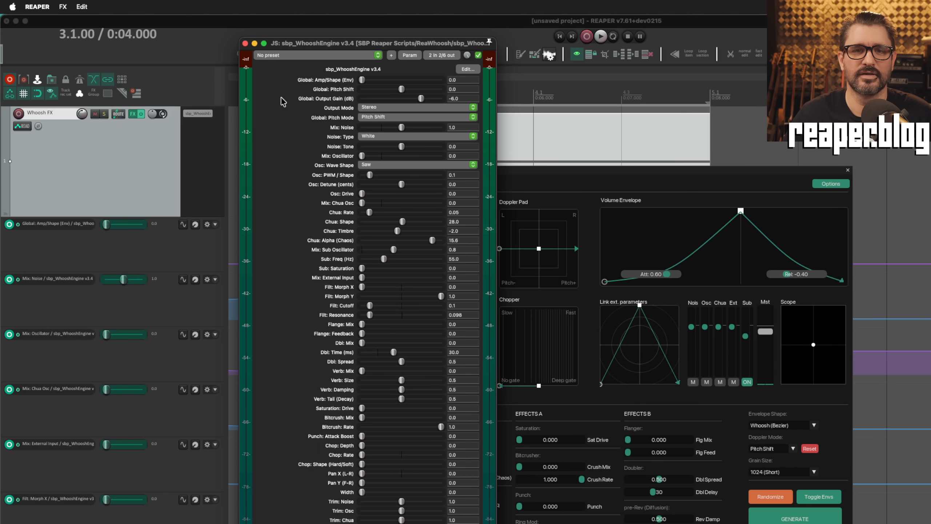
left_click(245, 43)
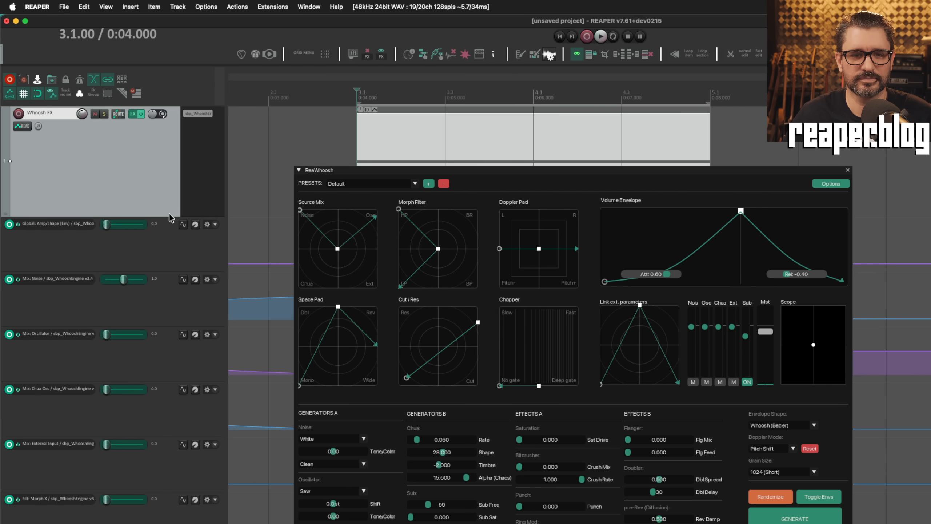
left_click_drag(169, 217, 170, 135)
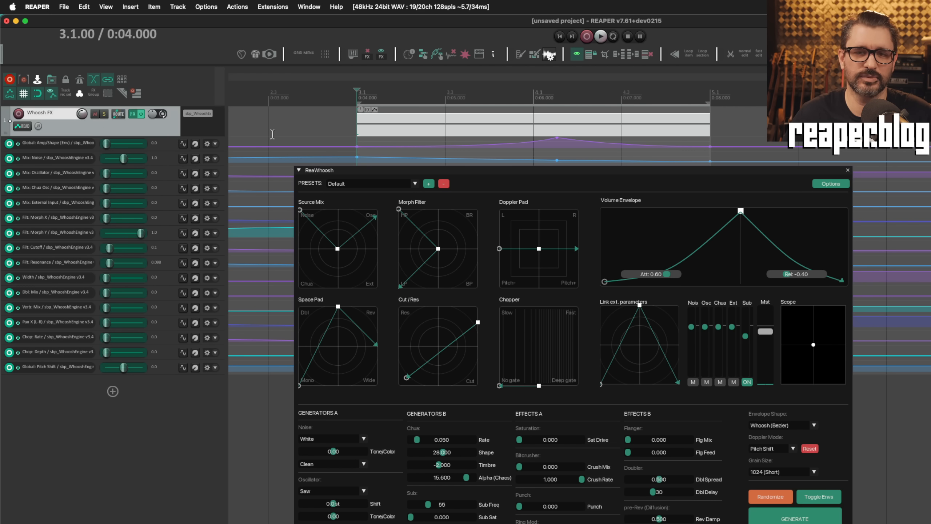
- Shift the Volume Envelope peak slightly later and set its attack curve to 0.24
left_click_drag(380, 173, 892, 201)
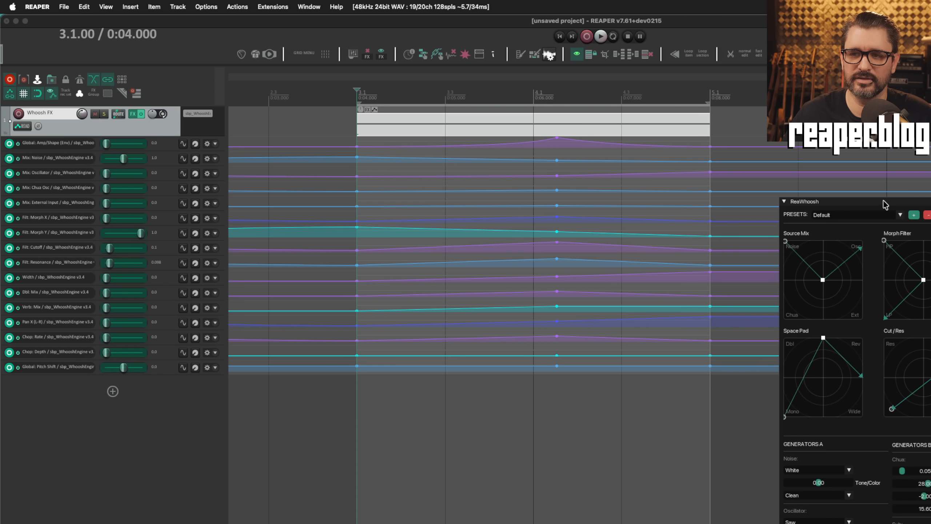
left_click_drag(885, 204, 37, 141)
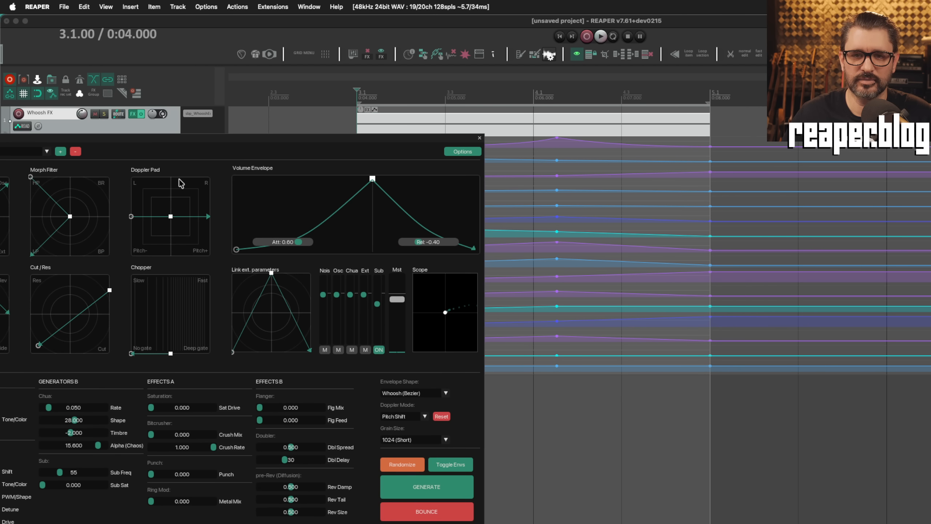
mouse_move(373, 179)
left_mouse_down()
mouse_move(318, 180)
mouse_move(431, 183)
mouse_move(346, 186)
mouse_move(383, 186)
left_mouse_up()
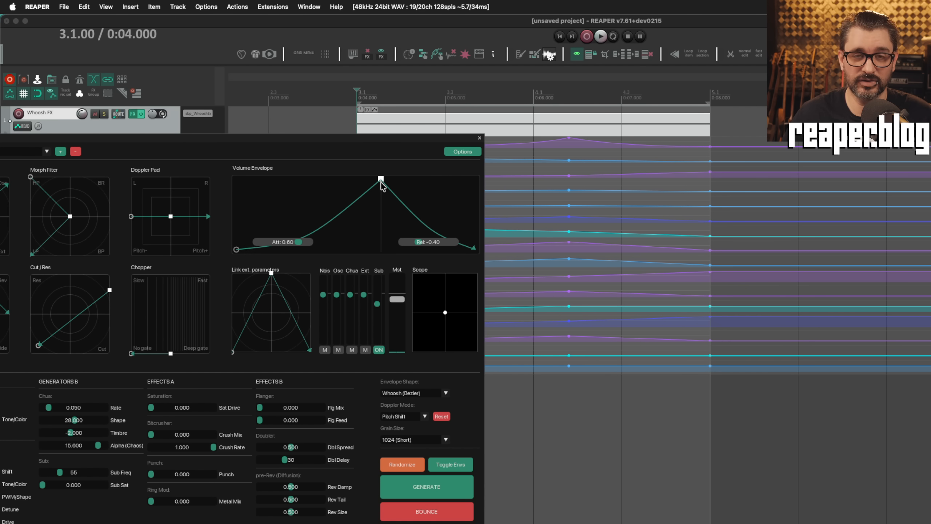
mouse_move(298, 241)
left_mouse_down()
mouse_move(319, 244)
mouse_move(290, 243)
left_mouse_up()
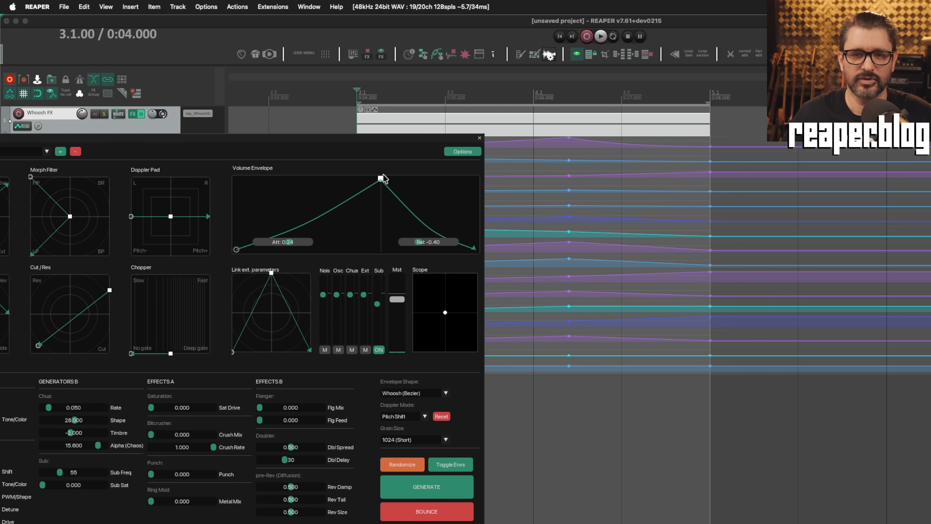
mouse_move(381, 178)
left_mouse_down()
mouse_move(348, 183)
mouse_move(380, 186)
left_mouse_up()
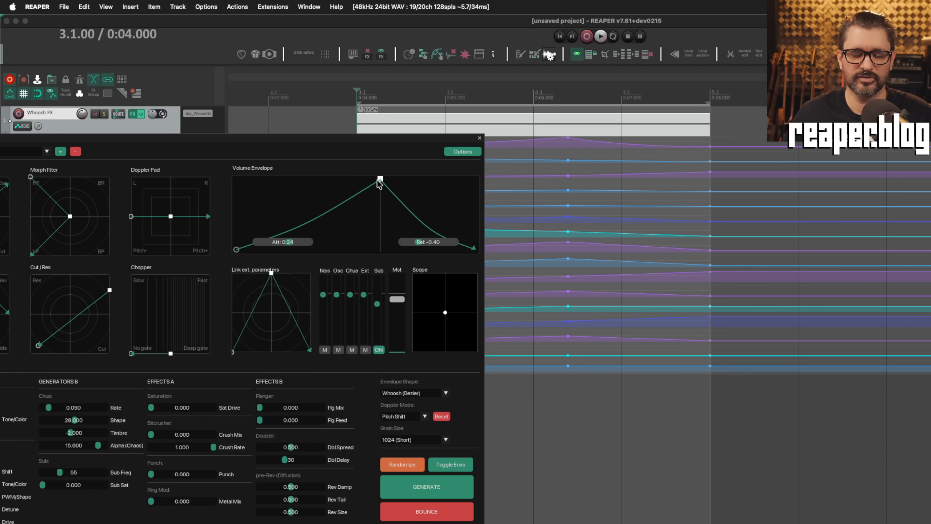
- Mark an area across the generated automation envelopes around their peak, clear it, and reselect the Whoosh FX item
left_click_drag(385, 140, 396, 320)
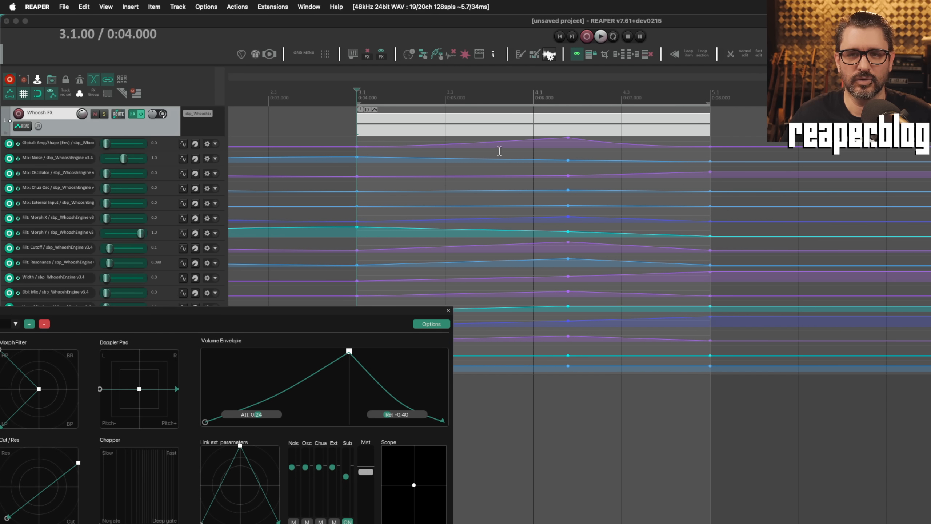
left_click_drag(501, 139, 646, 362)
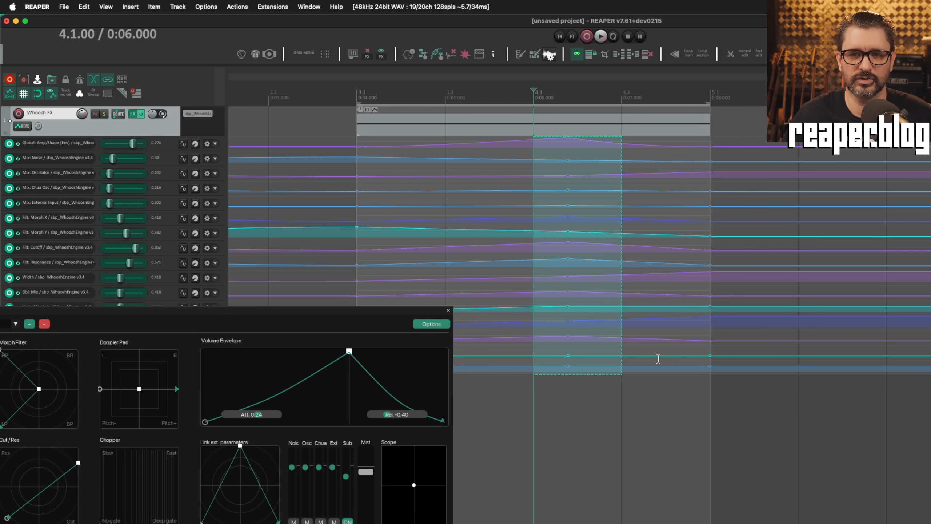
left_click(633, 338)
left_click_drag(386, 313, 396, 308)
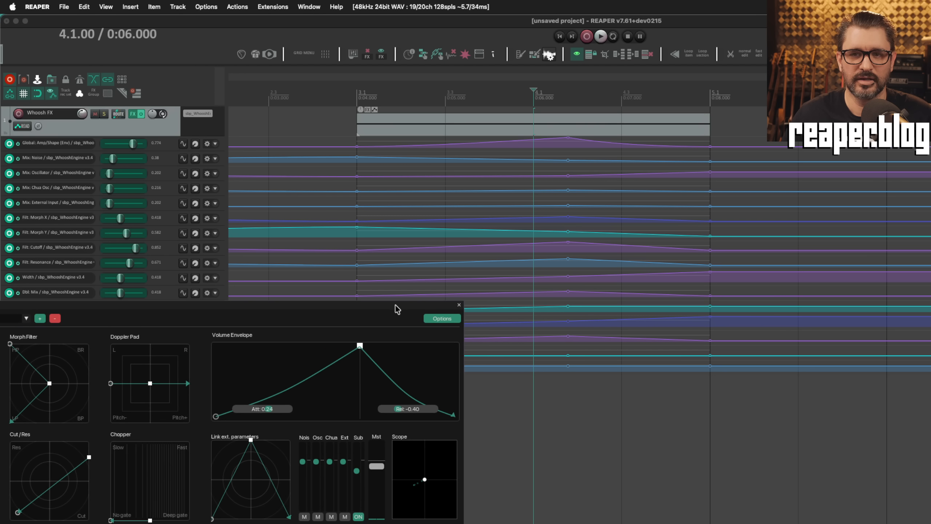
left_click(480, 124)
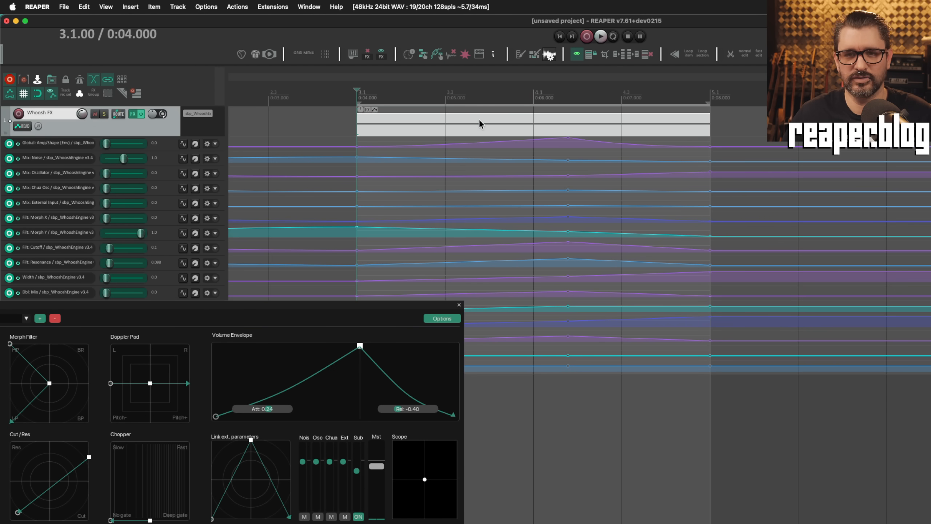
- Move the Volume Envelope peak slightly earlier and raise its attack and release curve values
left_click_drag(405, 308, 418, 163)
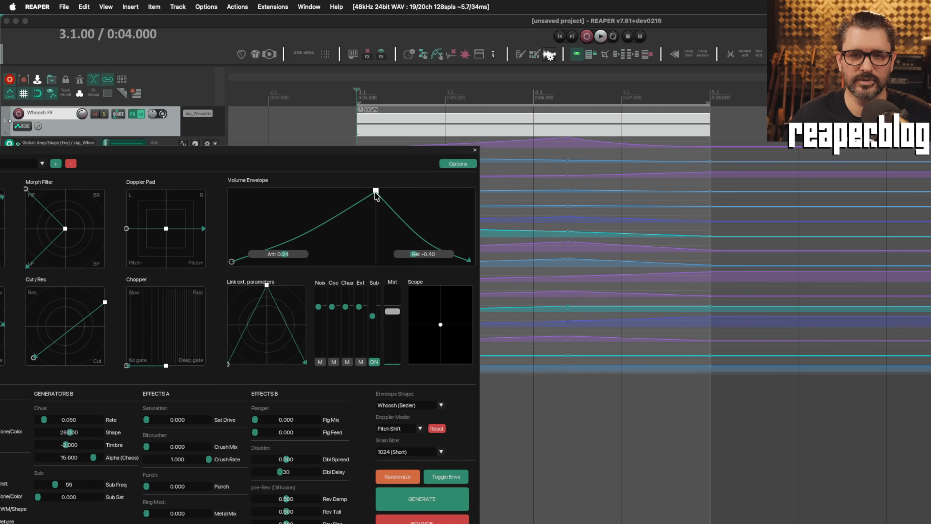
mouse_move(375, 191)
left_mouse_down()
mouse_move(326, 191)
mouse_move(368, 190)
left_mouse_up()
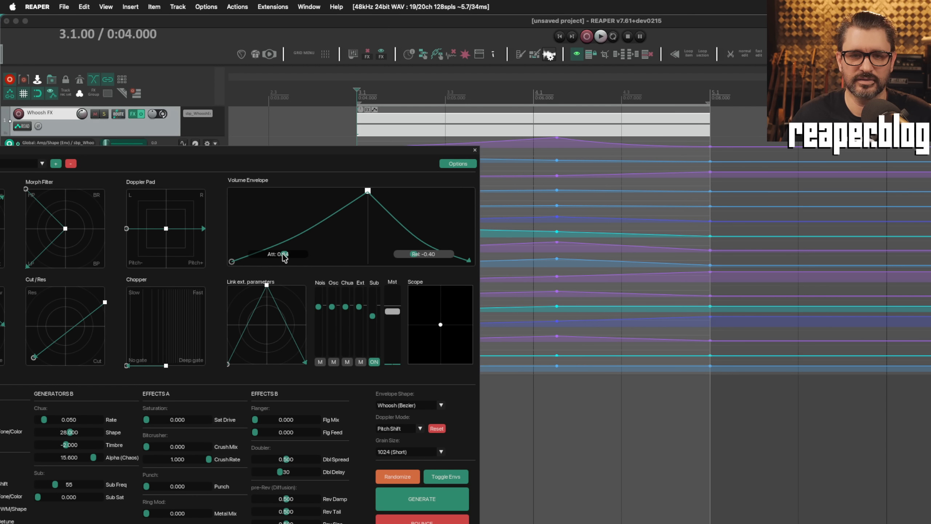
left_click_drag(276, 254, 293, 256)
left_click_drag(421, 256, 434, 254)
- Reload the Default preset and place the ReaWhoosh window below the Whoosh FX item
left_click_drag(380, 158, 930, 143)
left_click_drag(806, 135, 790, 137)
left_click(586, 151)
left_click(534, 177)
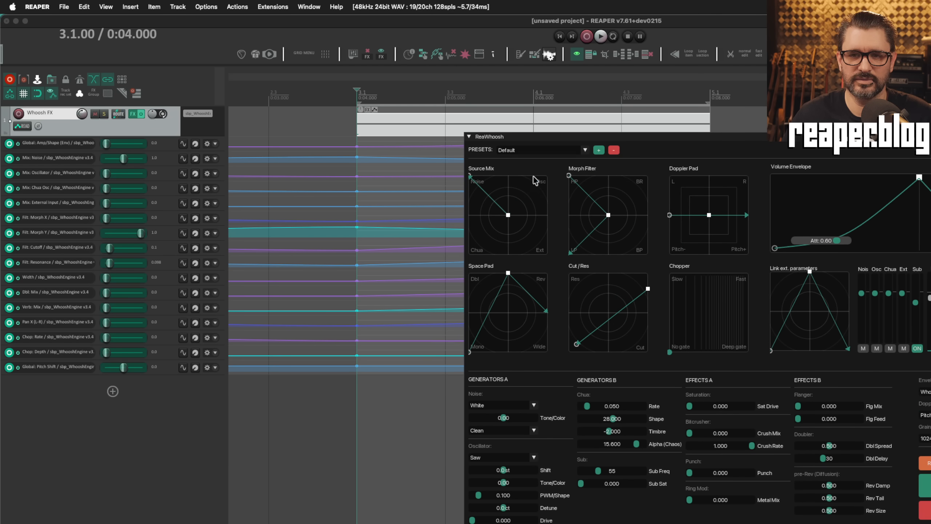
left_click_drag(609, 141, 398, 182)
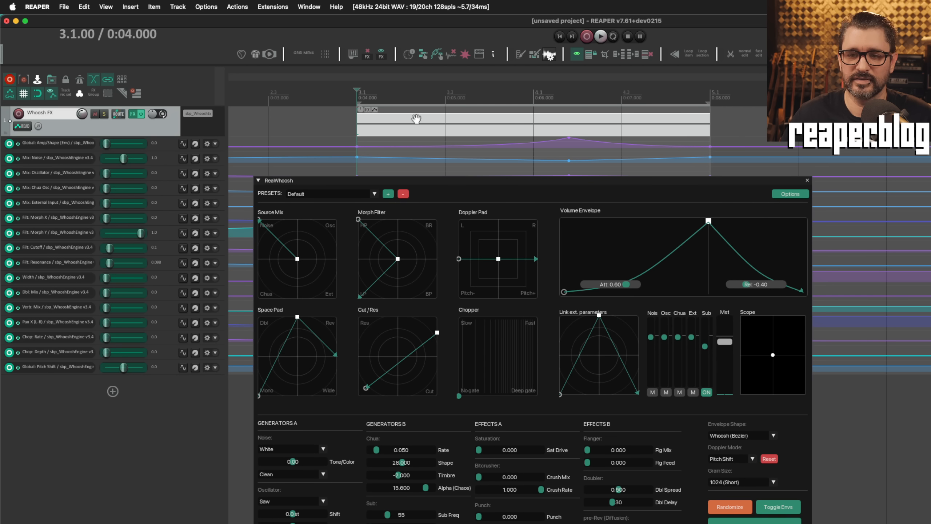
- Move the Source Mix peak point toward the Osc side and play the whoosh in a loop
key("space")
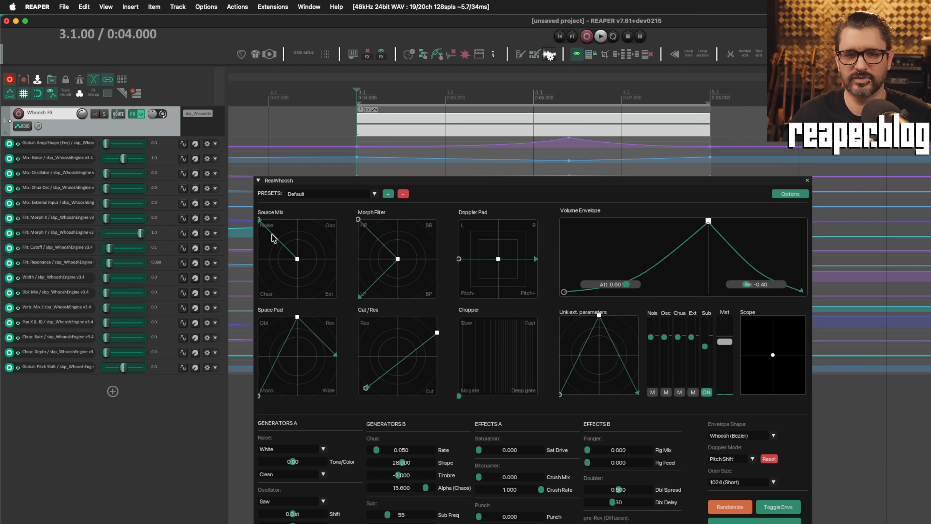
left_click_drag(292, 260, 321, 237)
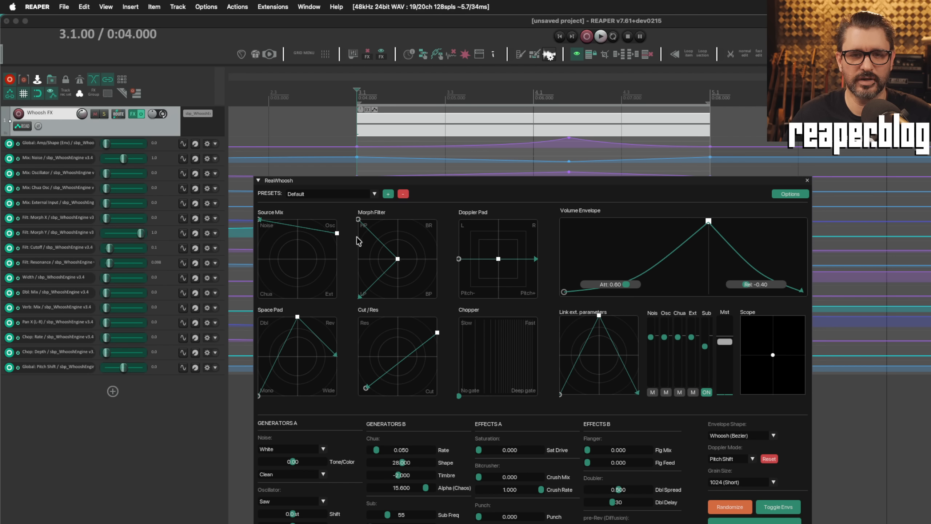
key("space")
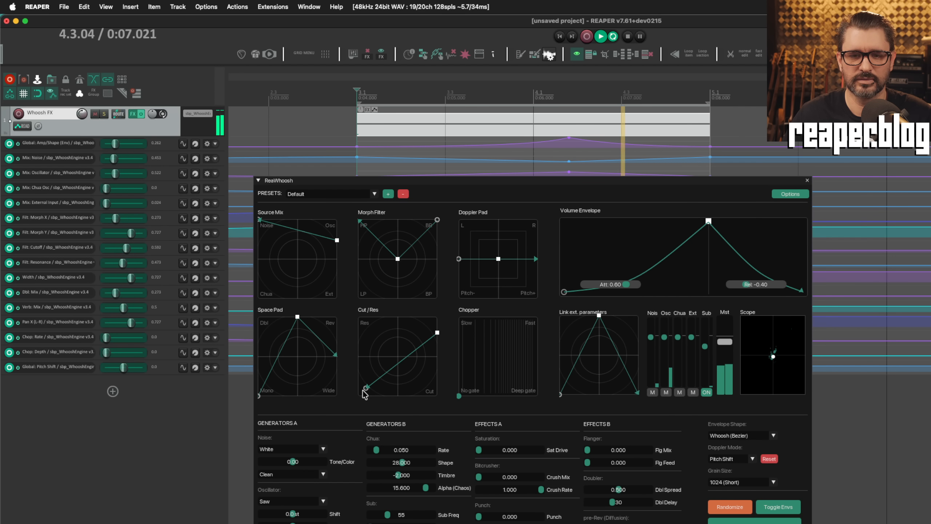
- Set the Cut/Res end point near Res and its start near the centre, and move the Chopper end point to the fast, deep-gate corner
left_click_drag(389, 332, 373, 331)
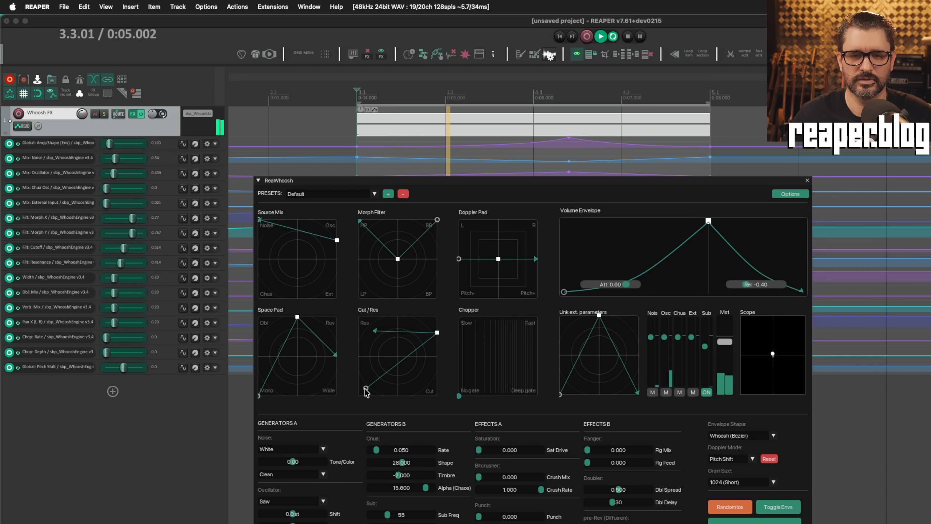
left_click_drag(366, 388, 394, 360)
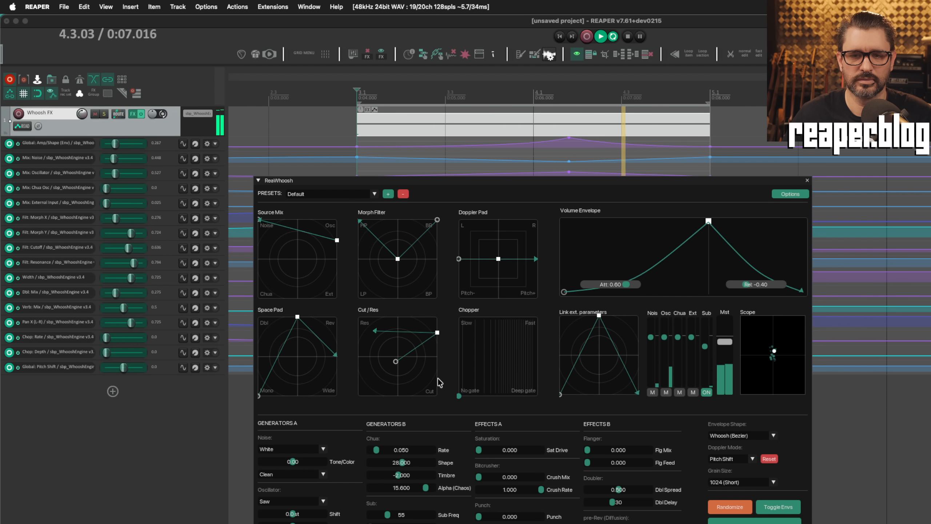
left_click_drag(460, 395, 527, 322)
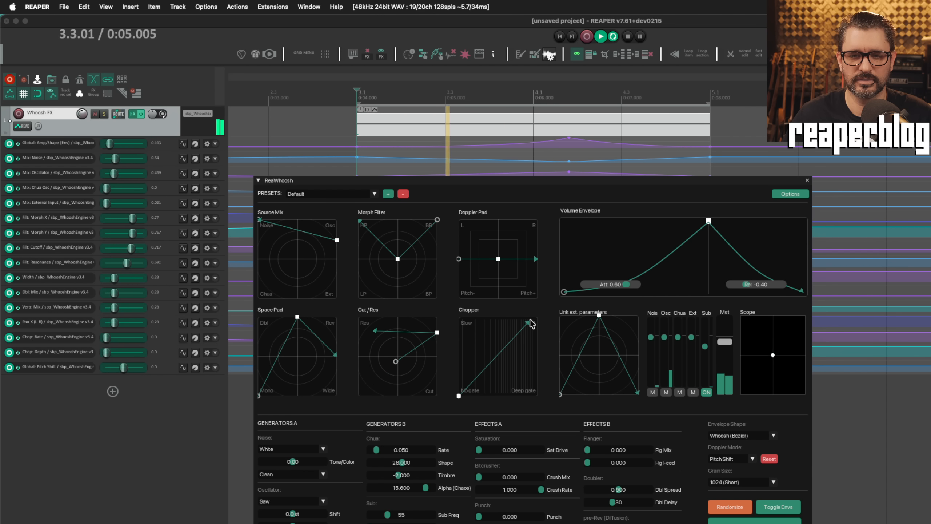
- Set the Chopper peak and start points toward faster, deeper gating, and shape the Space Pad path from the centre through Dbl to Rev
left_click_drag(459, 395, 511, 349)
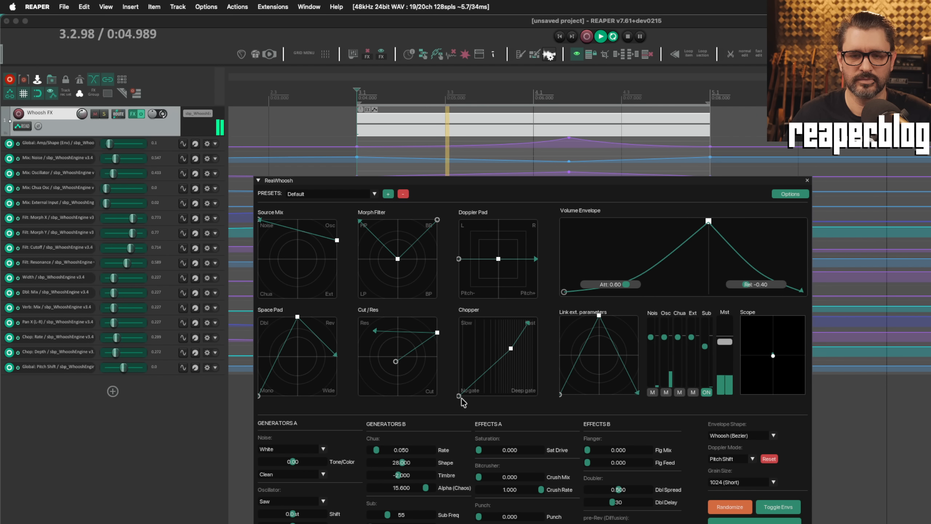
mouse_move(459, 395)
left_mouse_down()
mouse_move(471, 383)
mouse_move(464, 380)
left_mouse_up()
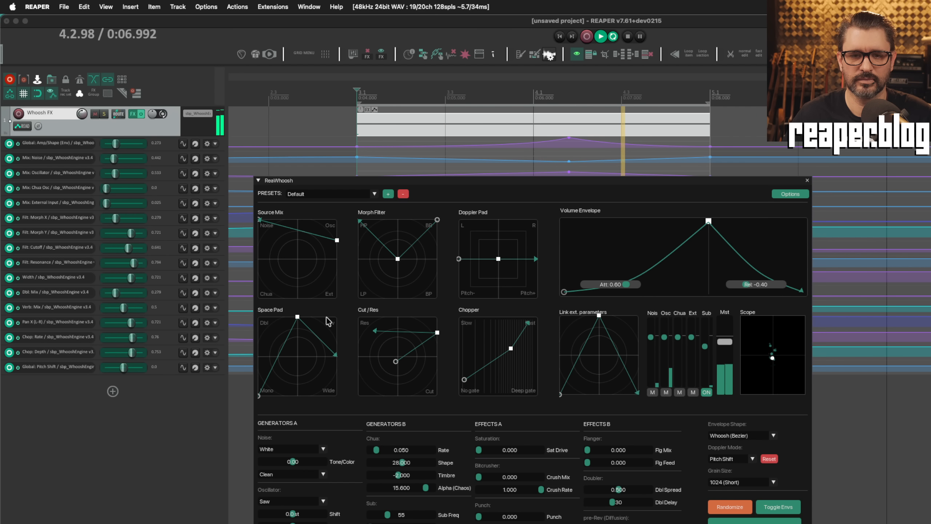
left_click_drag(297, 317, 292, 329)
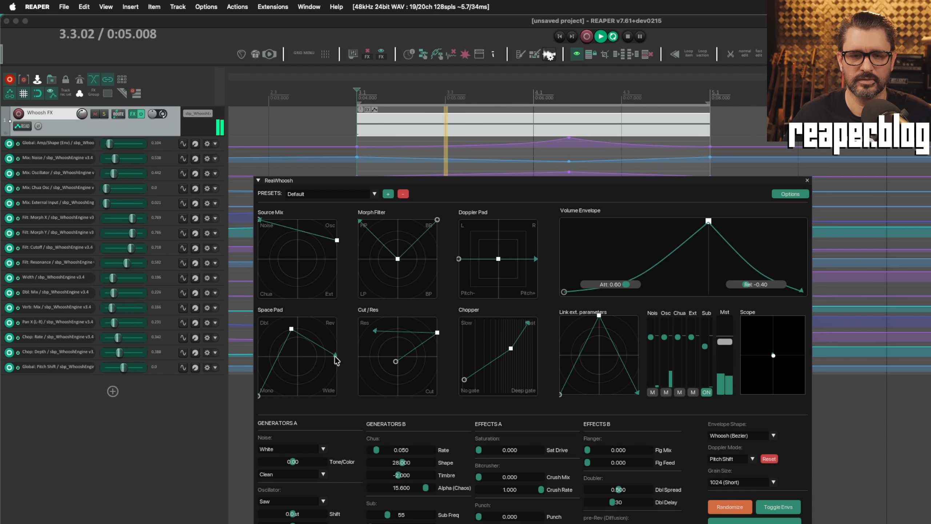
left_click_drag(336, 355, 336, 359)
left_click_drag(257, 394, 303, 304)
left_click_drag(359, 343, 352, 312)
- Set Sat Drive to 0.157, Crush Mix to 0.299 and Punch to 0.187, and move the Chopper peak further toward deep gate
left_click_drag(503, 461, 515, 439)
left_click_drag(502, 501, 513, 502)
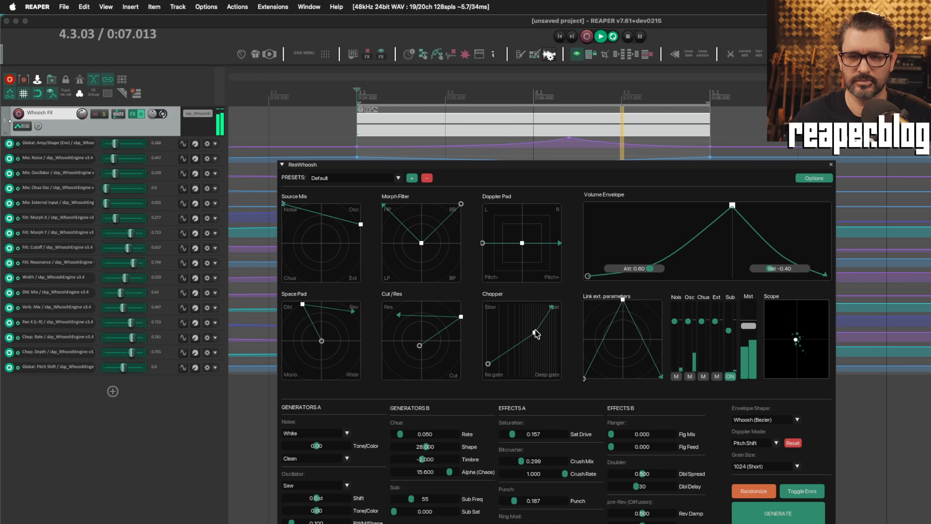
left_click_drag(541, 338, 544, 335)
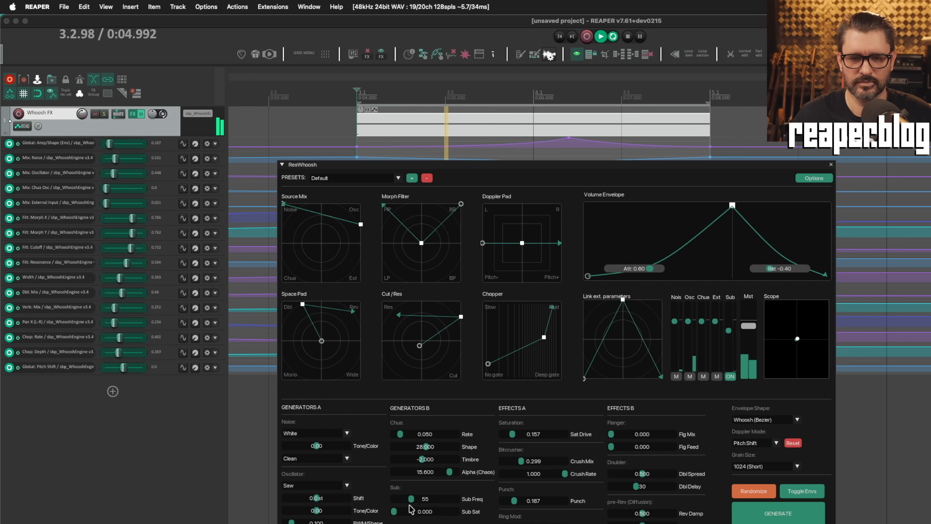
- Set the noise type to Pink, and move the Source Mix end point toward Chua and its peak slightly inward from the Osc side
left_click(347, 435)
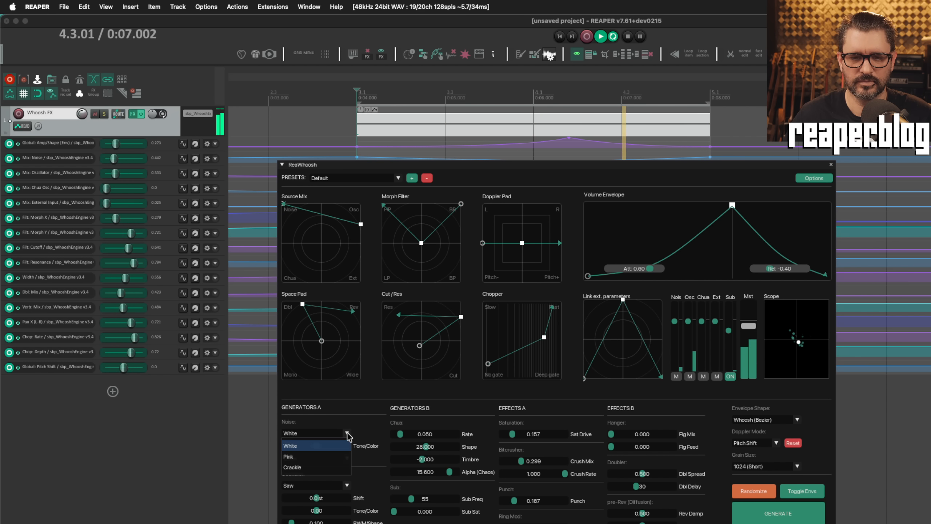
left_click(320, 456)
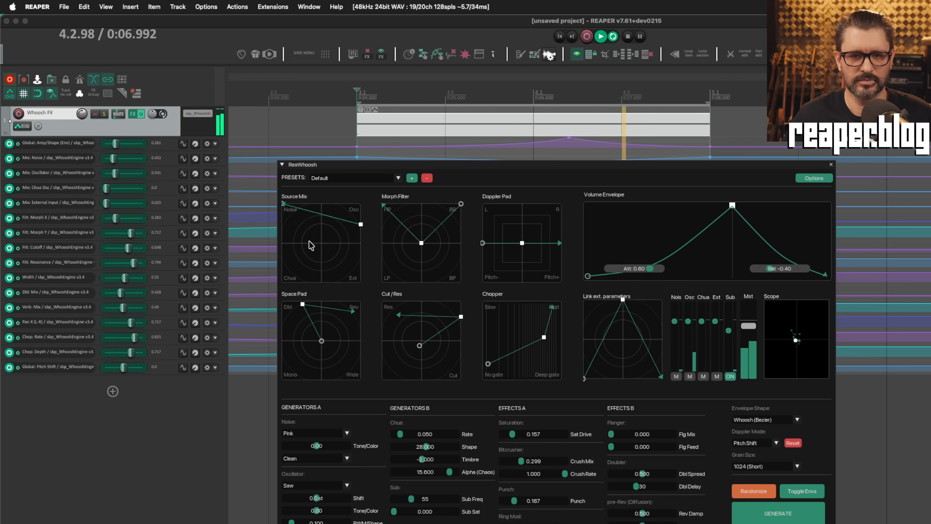
left_click_drag(284, 204, 292, 240)
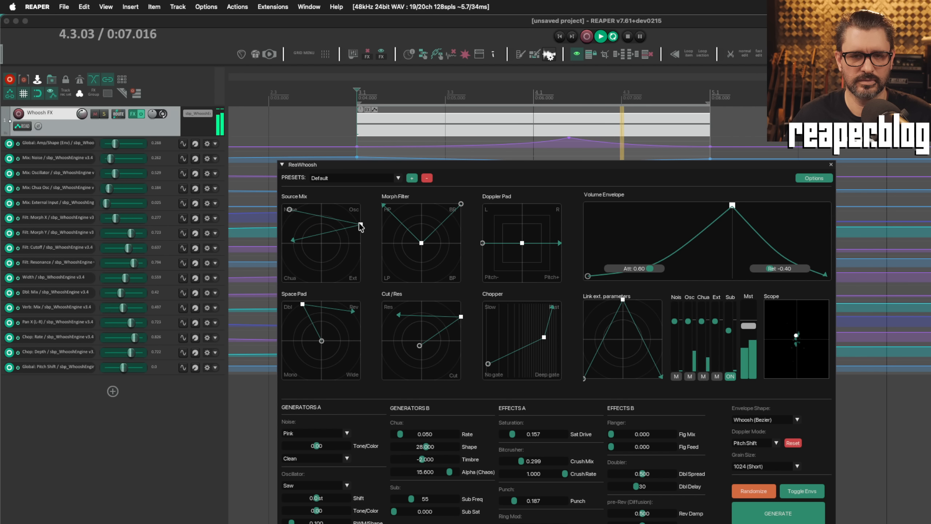
left_click_drag(361, 225, 352, 227)
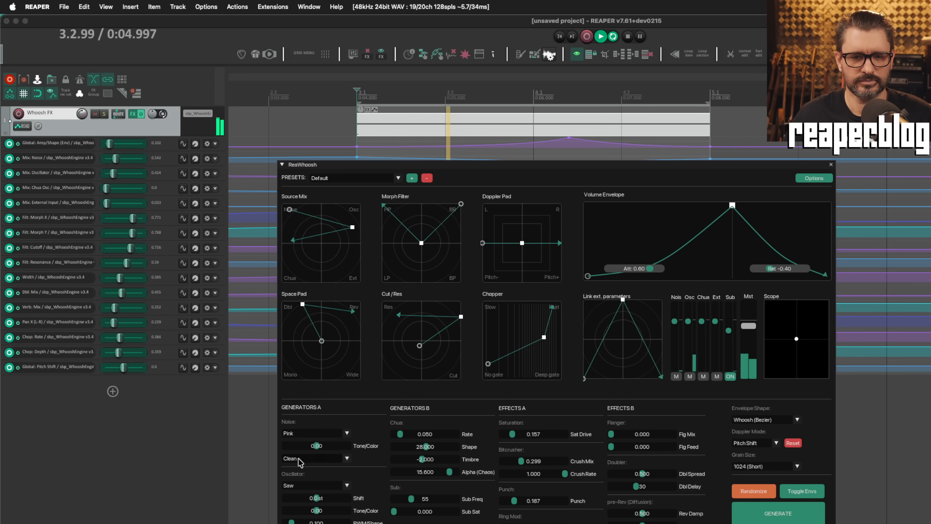
- Stop the loop playback and move the Source Mix start point further inward from the Noise corner
left_click(310, 436)
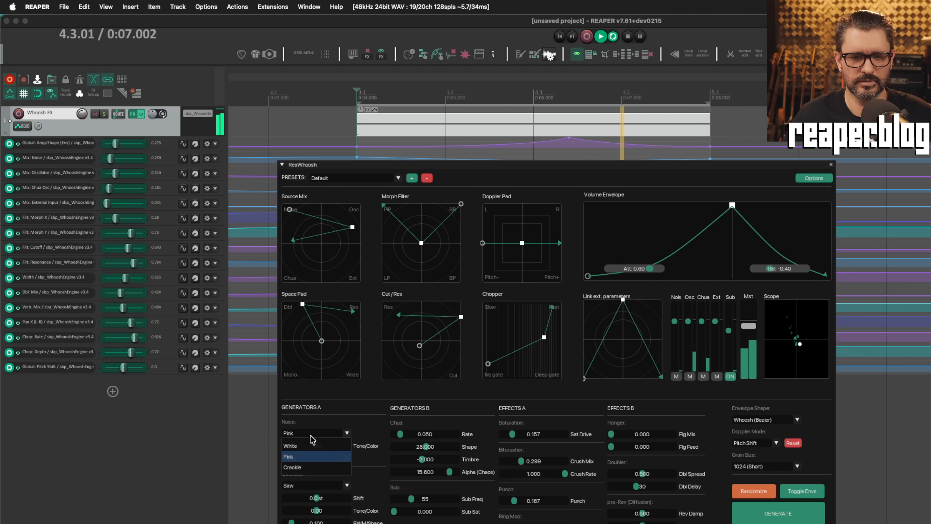
left_click(353, 421)
key("space")
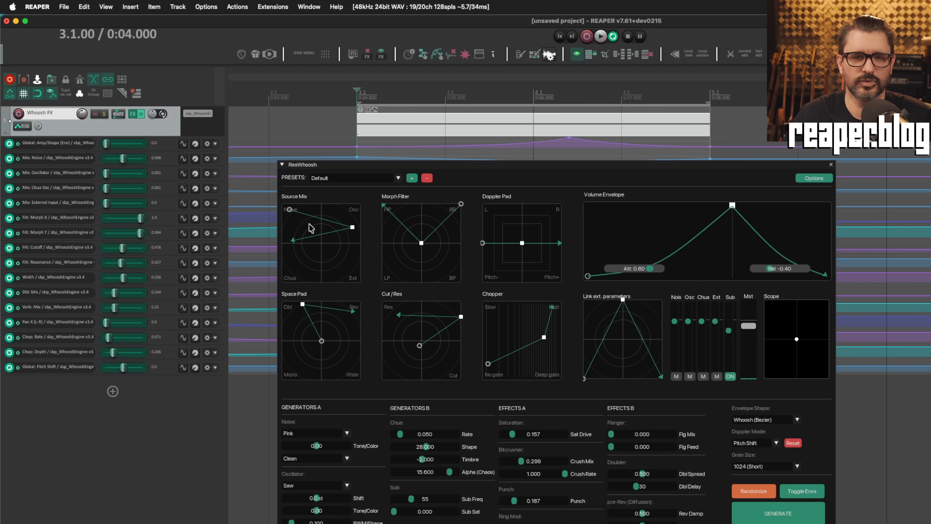
mouse_move(289, 209)
left_mouse_down()
mouse_move(308, 225)
mouse_move(302, 219)
left_mouse_up()
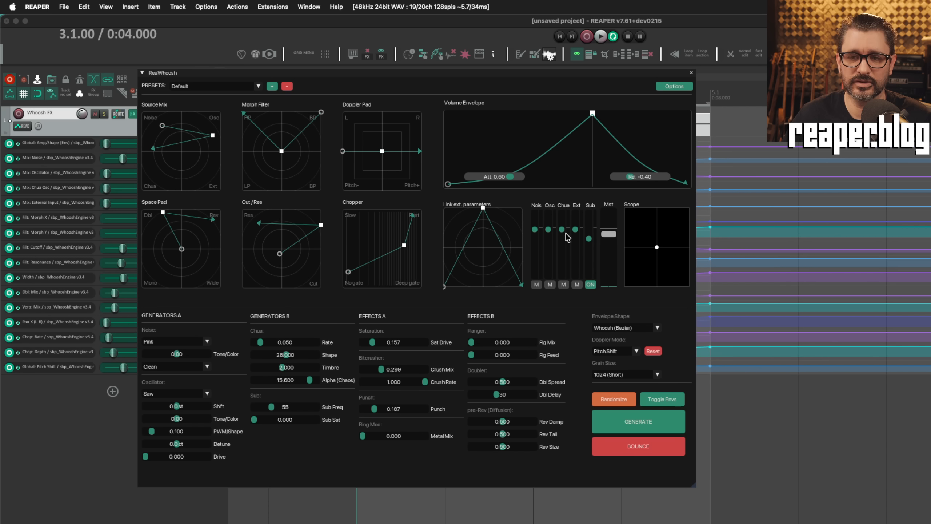
- Mute the Noise, Osc, Chua and Ext generators in the mixer and unmute them again
left_click(534, 285)
left_click(563, 285)
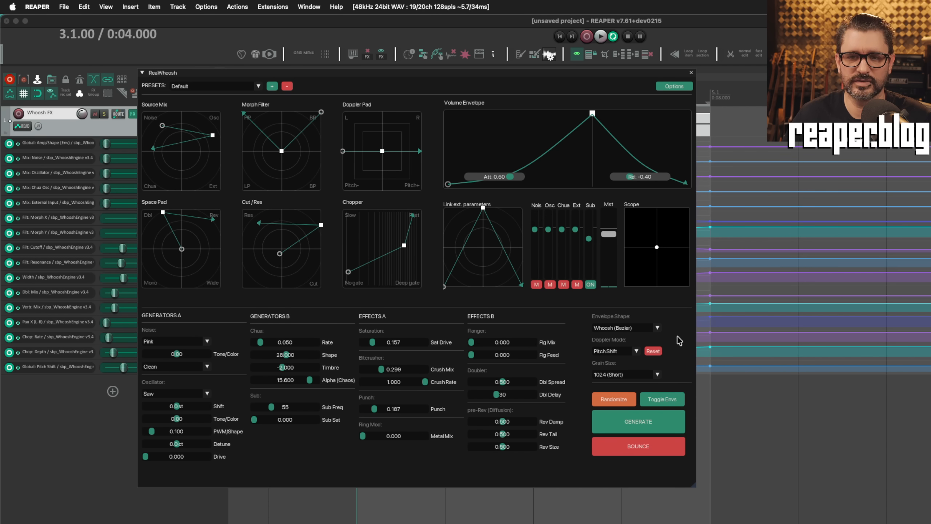
left_click(564, 286)
left_click(549, 286)
left_click(536, 286)
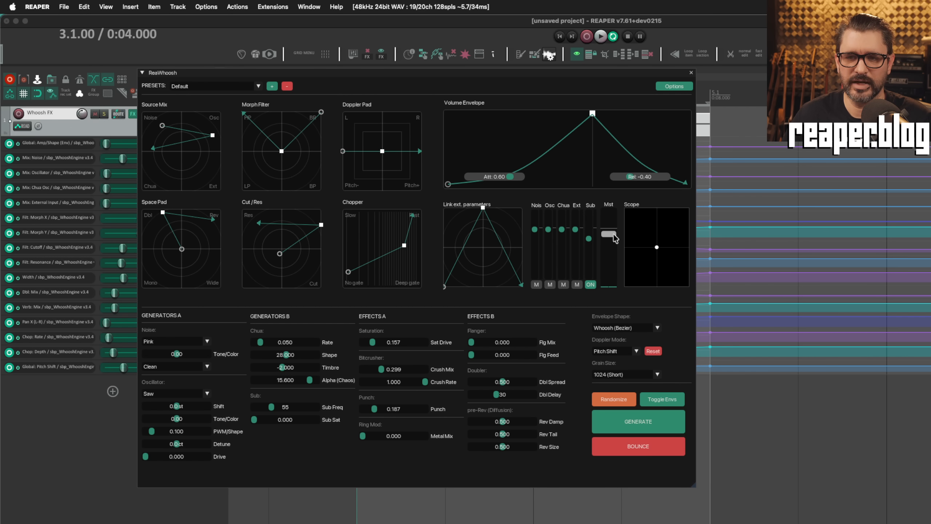
- Change the envelope shape to Rise (edge) with a slope of 1.00 and its peak at the end, and audition the whoosh
left_click(656, 328)
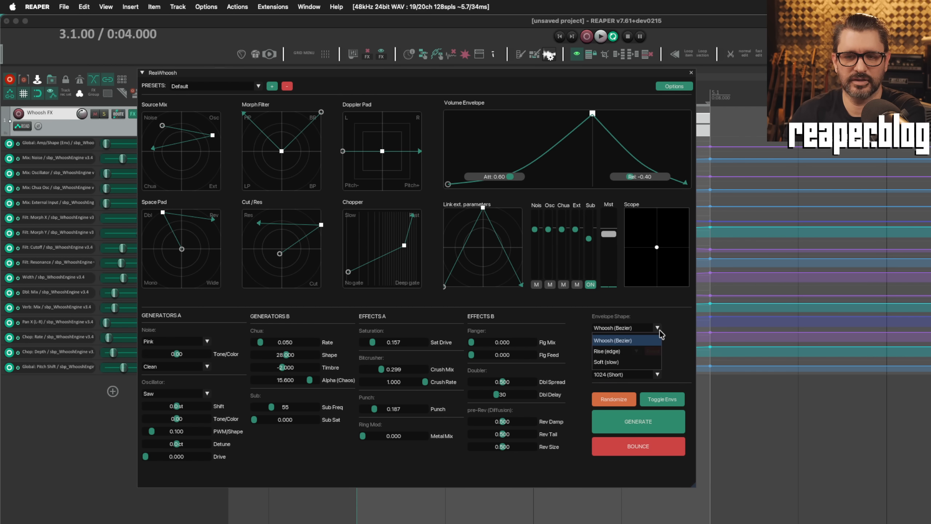
left_click(638, 352)
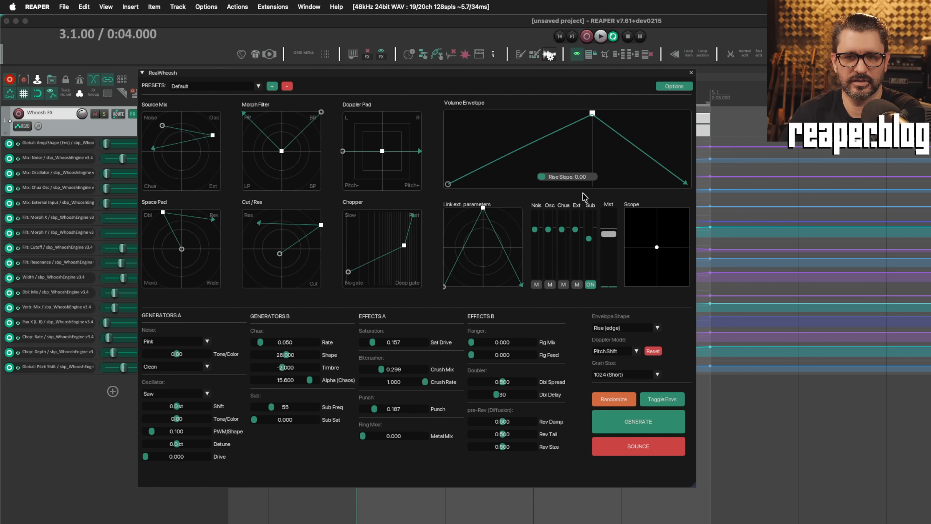
left_click_drag(542, 176, 694, 170)
left_click_drag(625, 78, 650, 145)
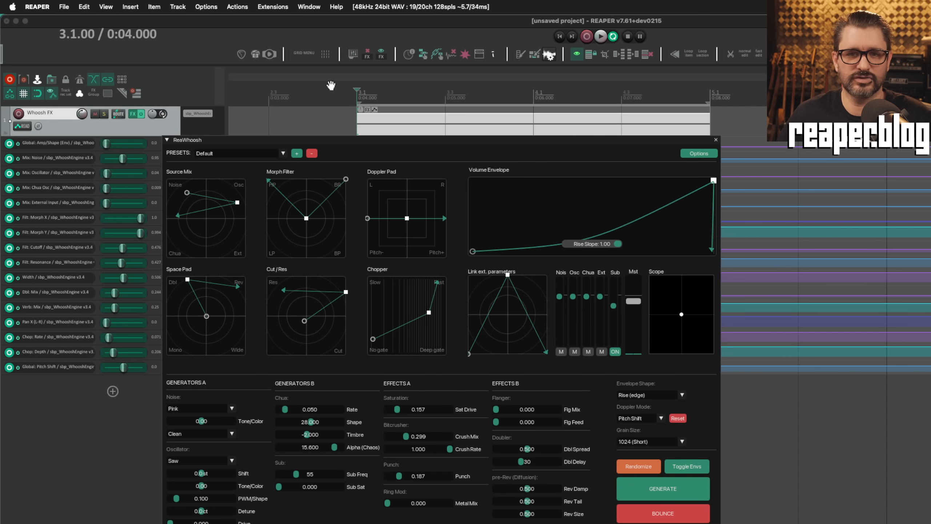
key("space")
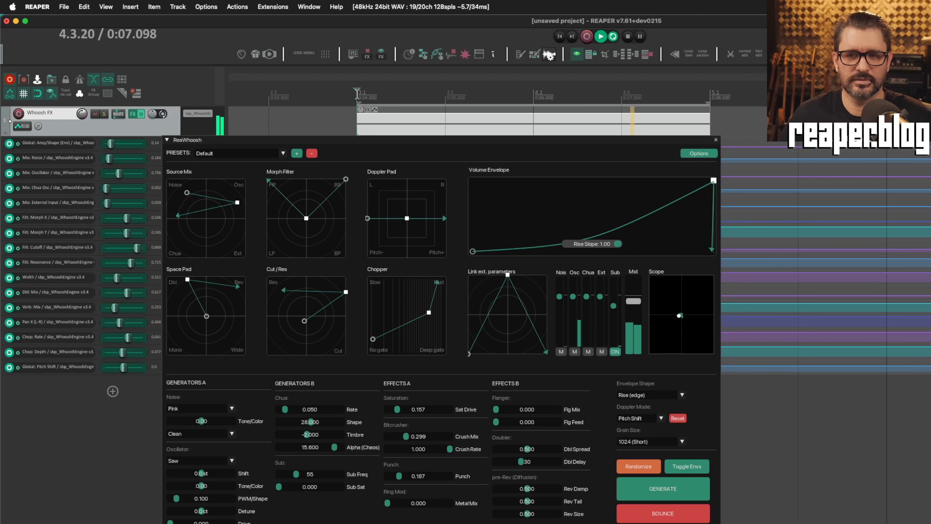
key("space")
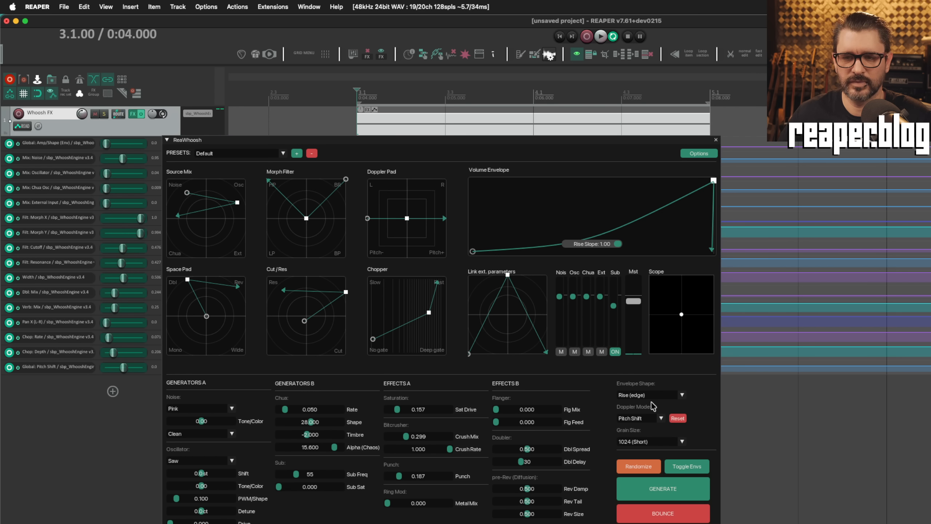
- Switch the envelope shape to Soft (slow), move the Volume Envelope peak to the middle, and play the result
left_click(678, 396)
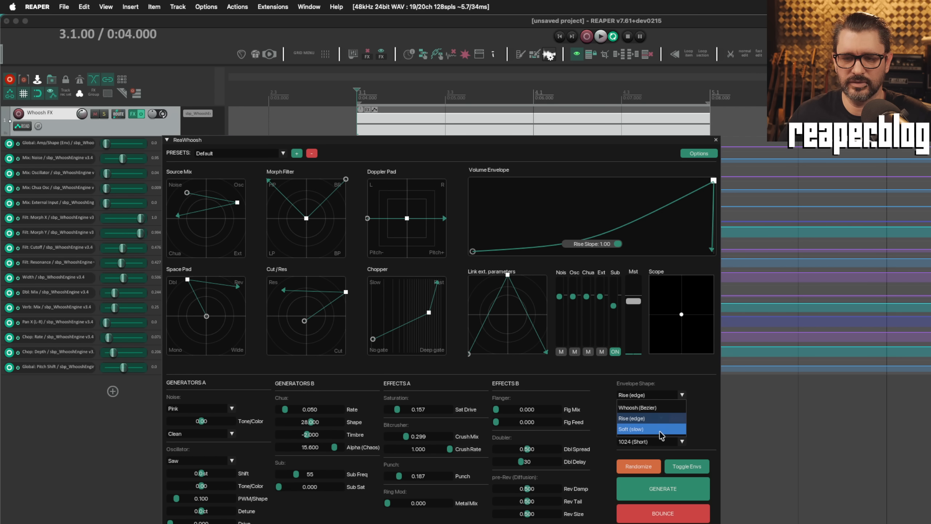
left_click(661, 434)
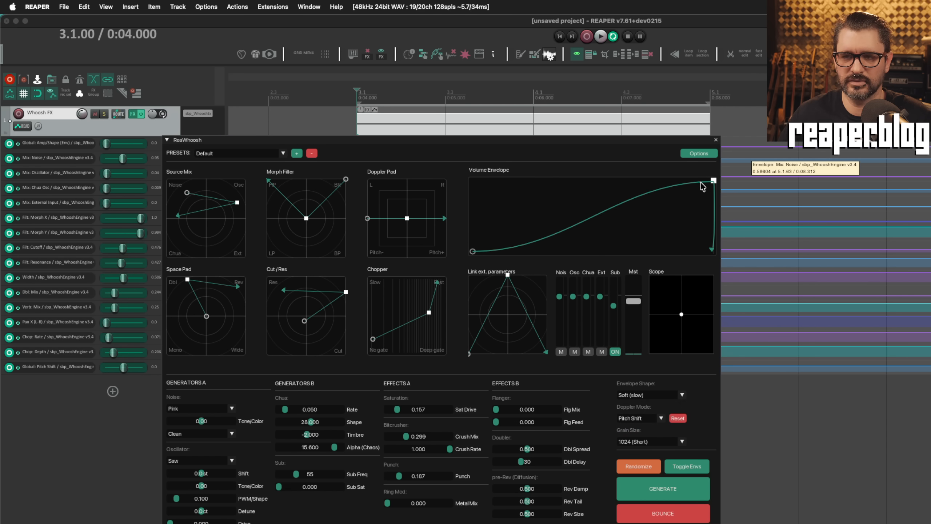
left_click_drag(713, 183, 589, 176)
key("space")
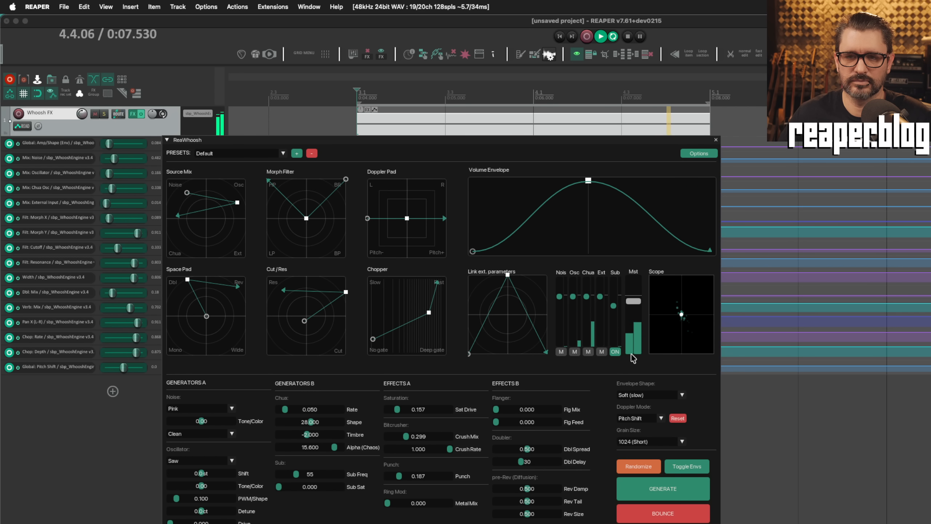
- Move the ReaWhoosh window aside so that the Whoosh FX track's envelope lanes are exposed
scroll(492, 125, "left", 2)
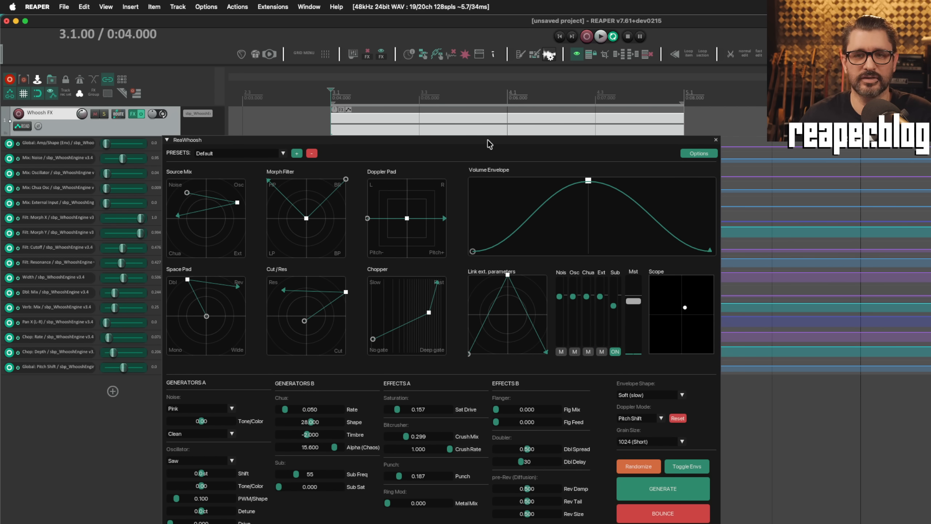
left_click_drag(490, 143, 929, 180)
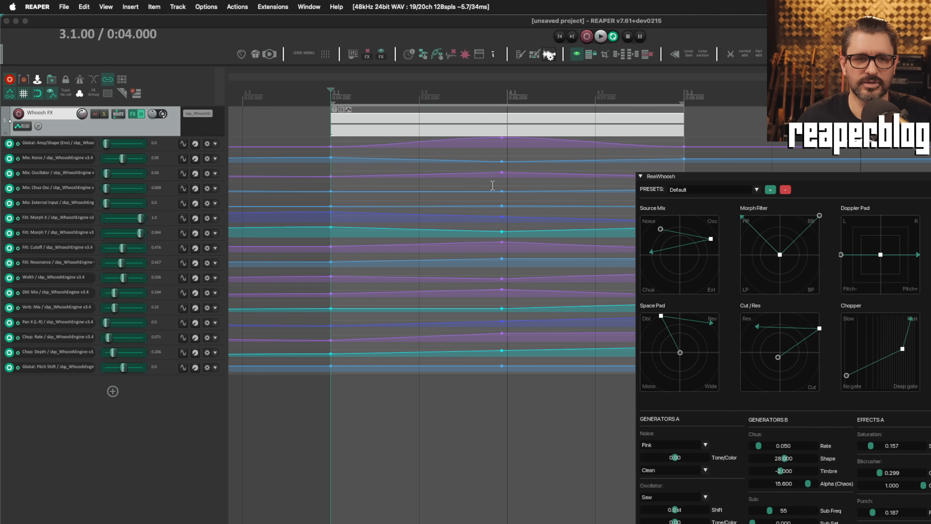
left_click_drag(720, 179, 346, 80)
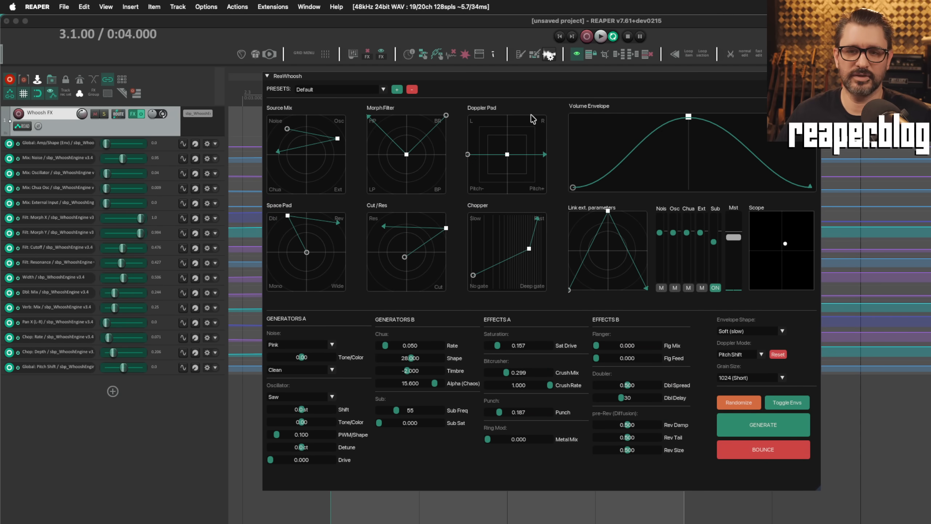
left_click_drag(524, 78, 868, 132)
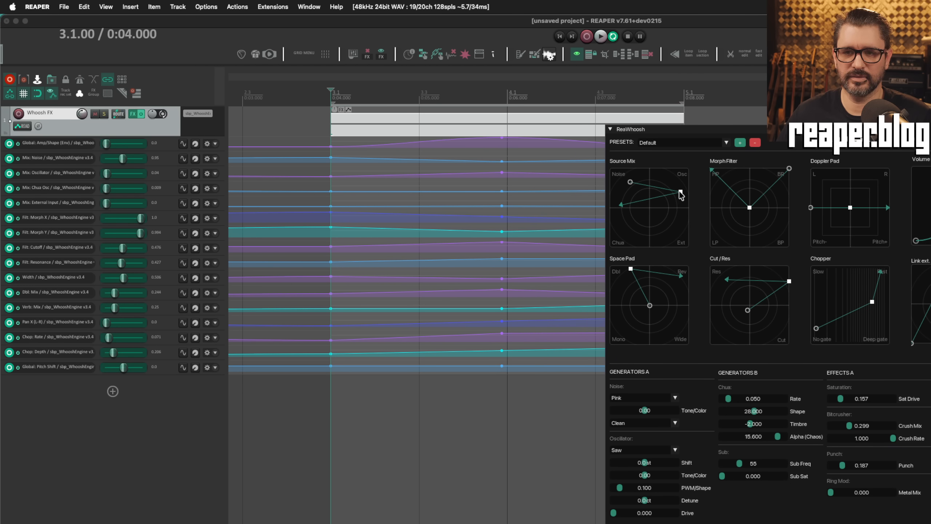
- Reposition the Source Mix start near Noise and its peak between the centre and Osc/Ext side, and bring the full ReaWhoosh window back into view
left_click_drag(680, 194, 663, 214)
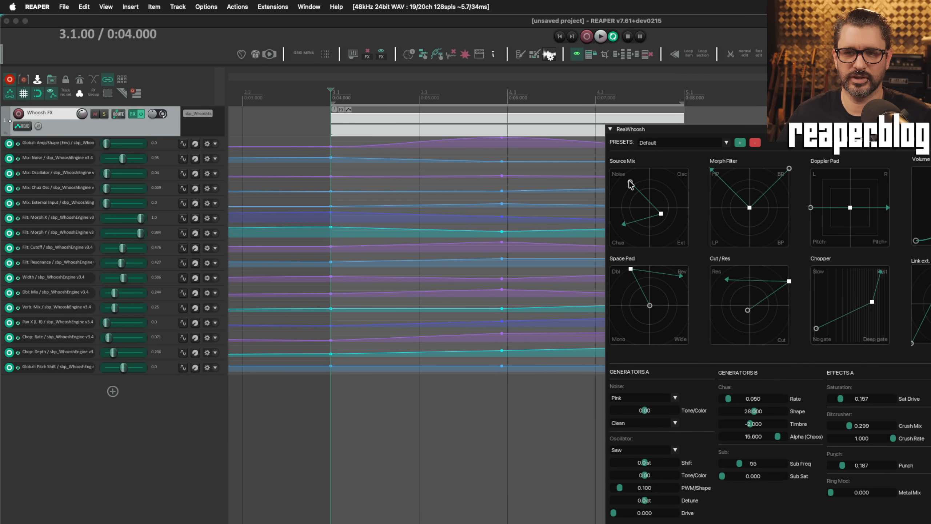
left_click_drag(631, 184, 645, 180)
left_click_drag(662, 218, 622, 176)
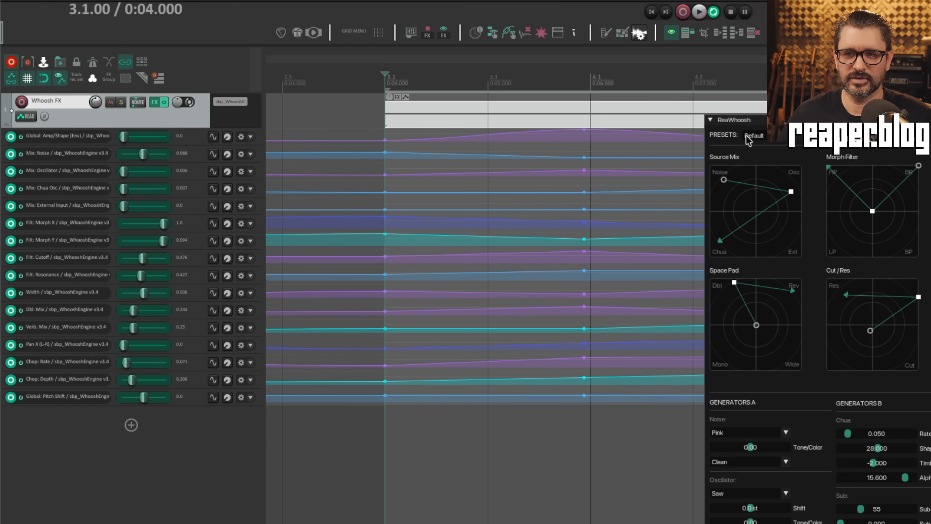
left_click_drag(761, 120, 550, 103)
left_click_drag(581, 174, 572, 195)
left_click_drag(626, 103, 322, 67)
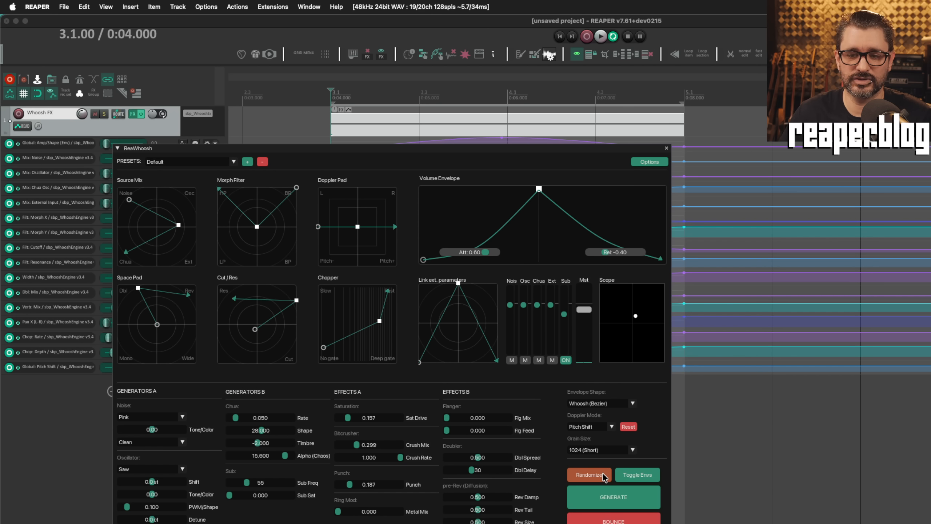
- Randomize the whoosh settings five times while auditioning the variations in a loop
left_click(602, 474)
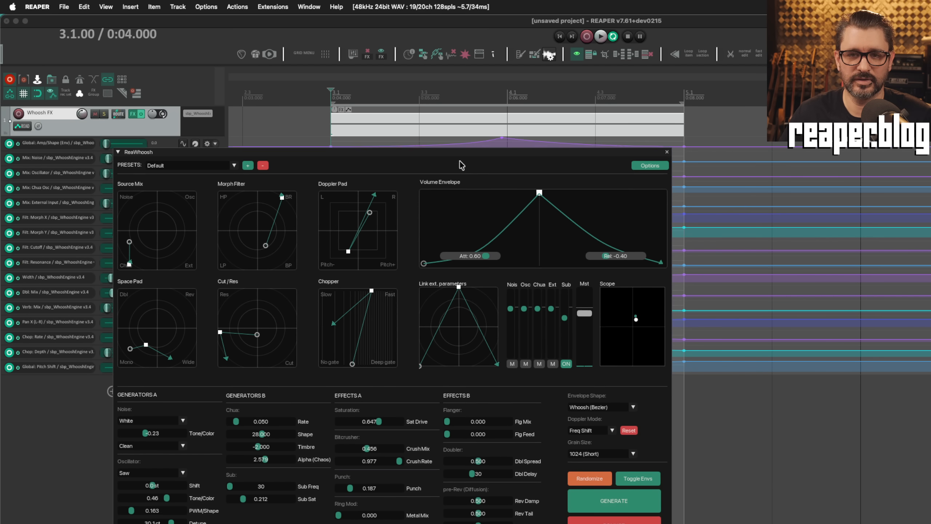
key("space")
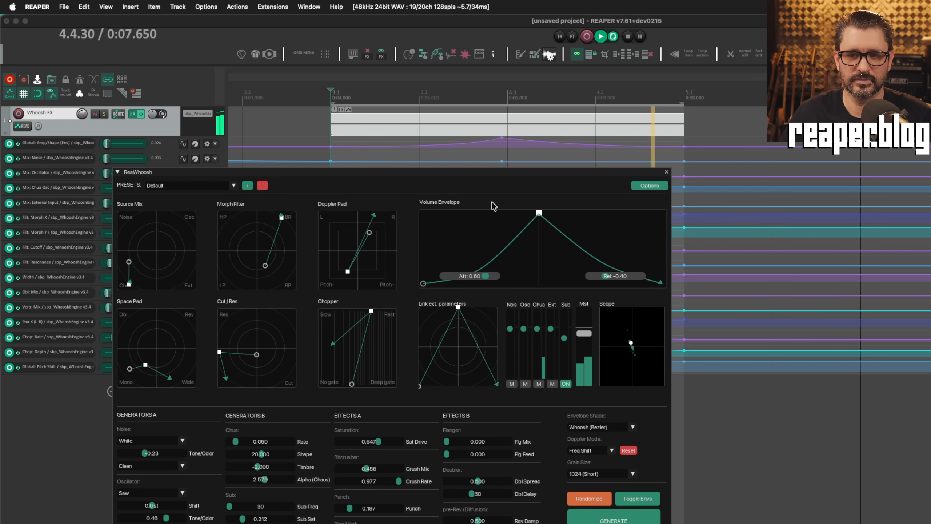
left_click(587, 498)
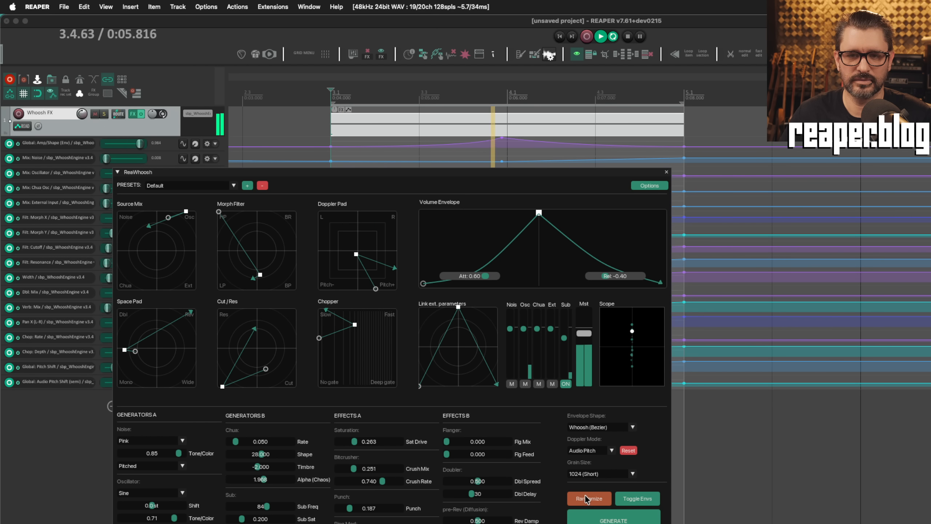
left_click(586, 498)
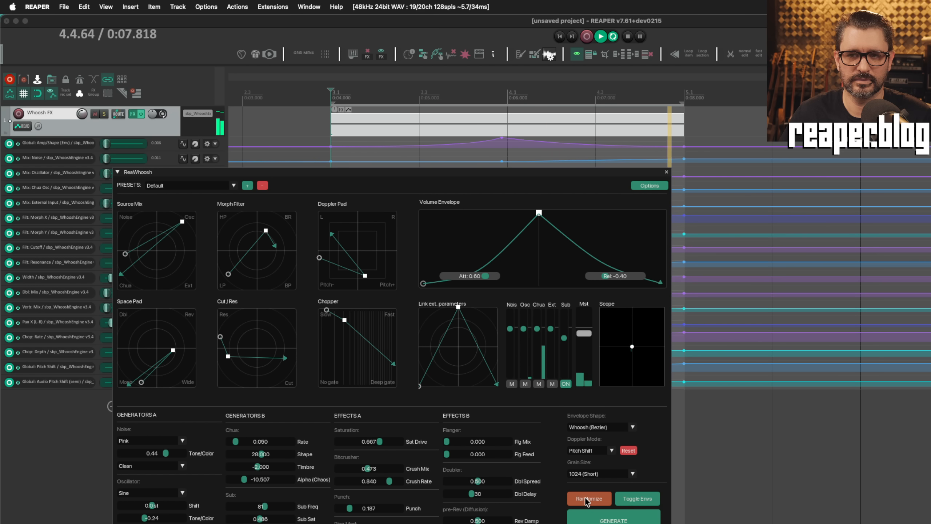
left_click(587, 499)
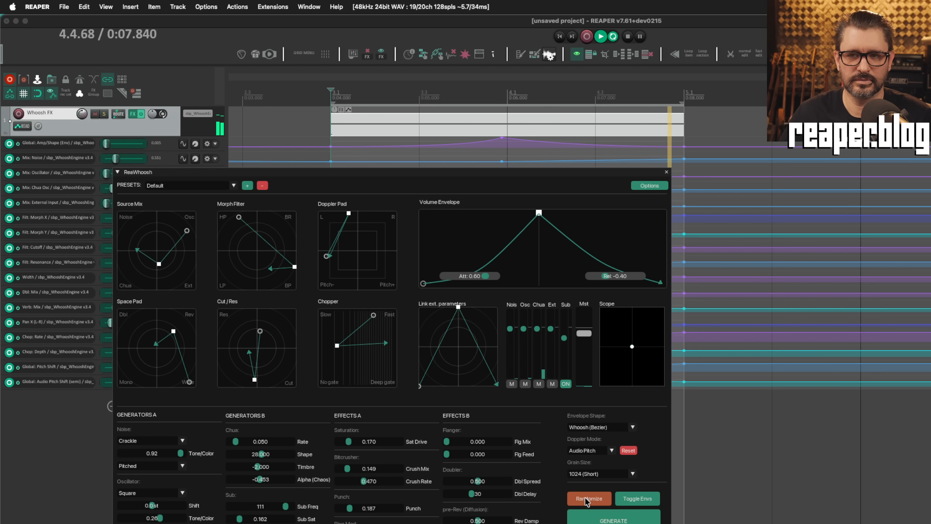
left_click(586, 500)
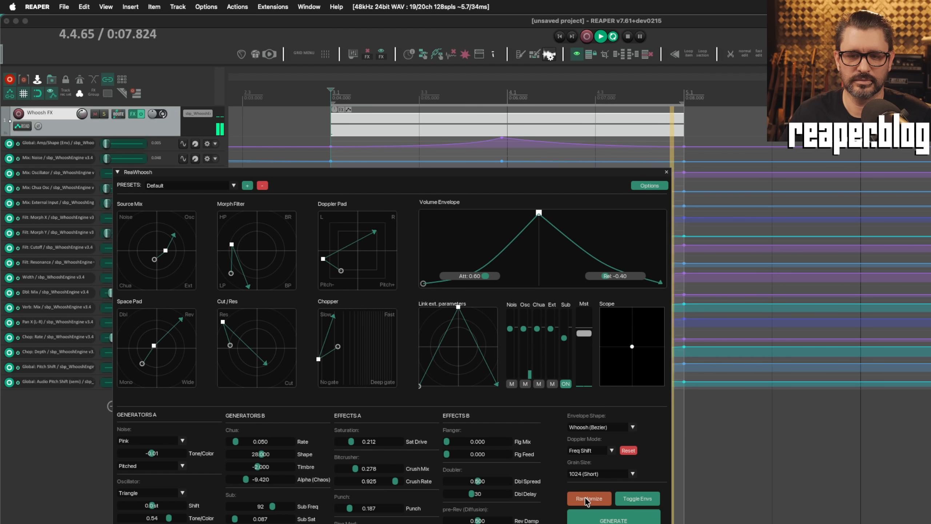
- Randomize the whoosh settings once more during looped playback, and stop playback
left_click(588, 499)
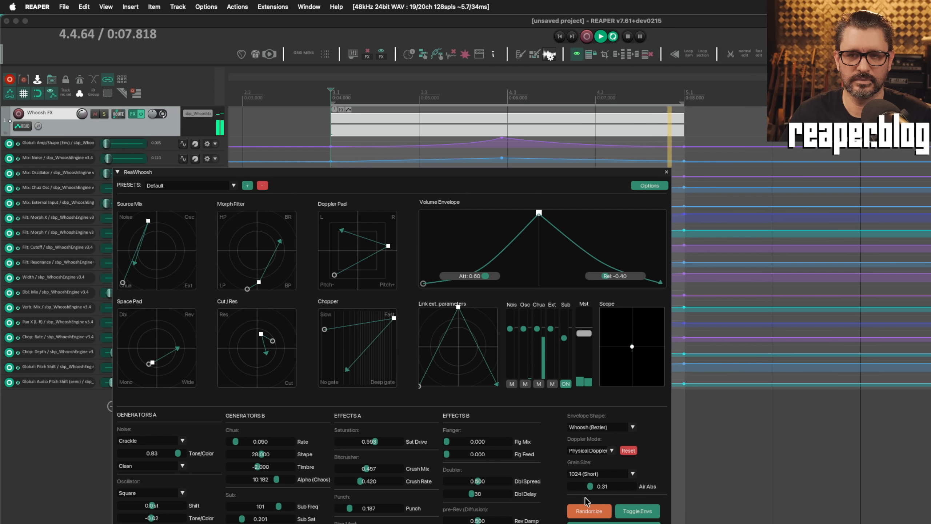
key("space")
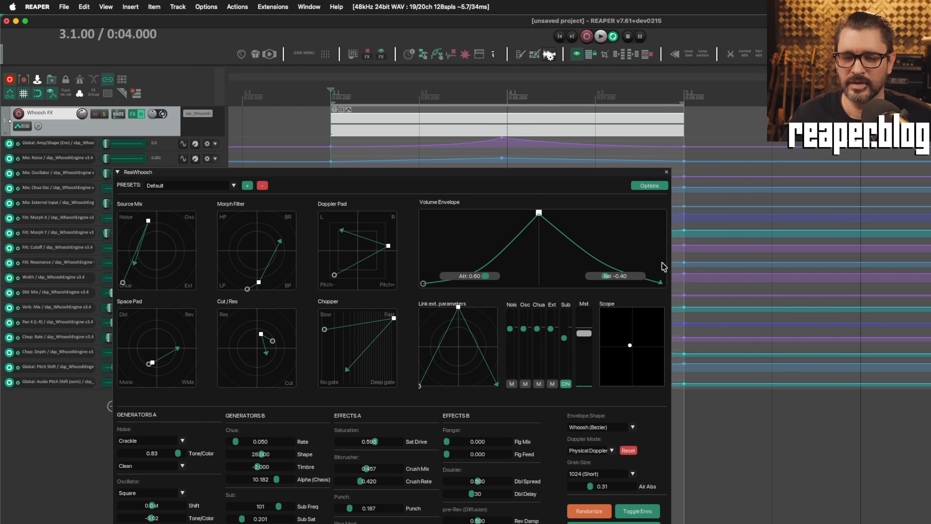
- In the ReaWhoosh settings, leave Doppler, Chopper and Volume Env out of the randomization targets and close the settings
left_click(654, 186)
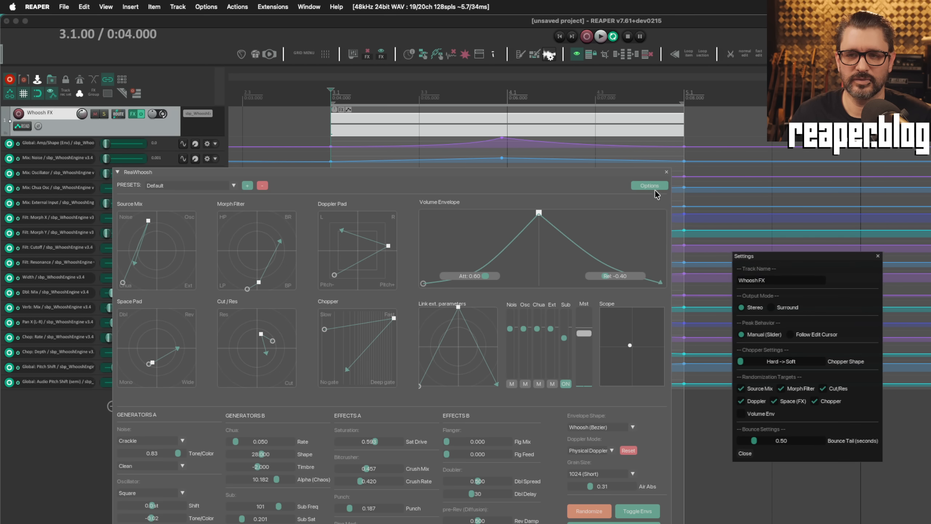
left_click_drag(780, 256, 455, 167)
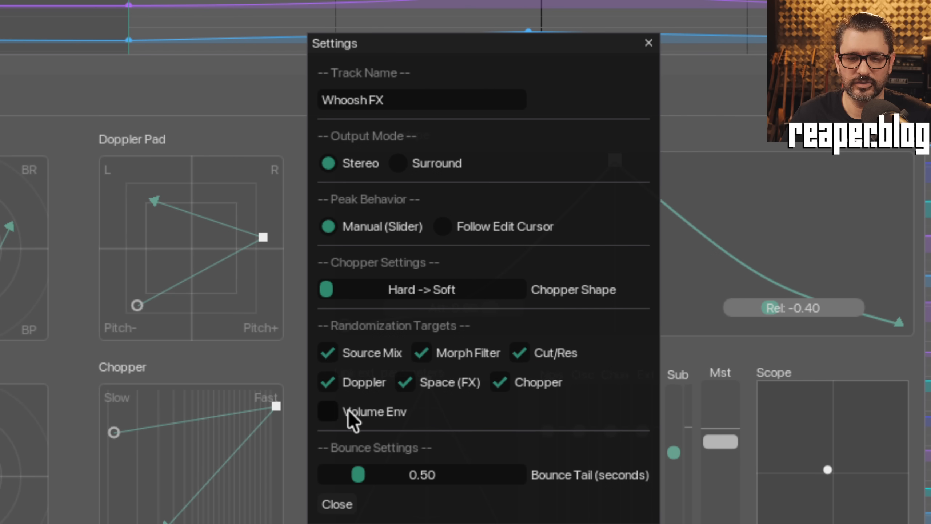
left_click(329, 412)
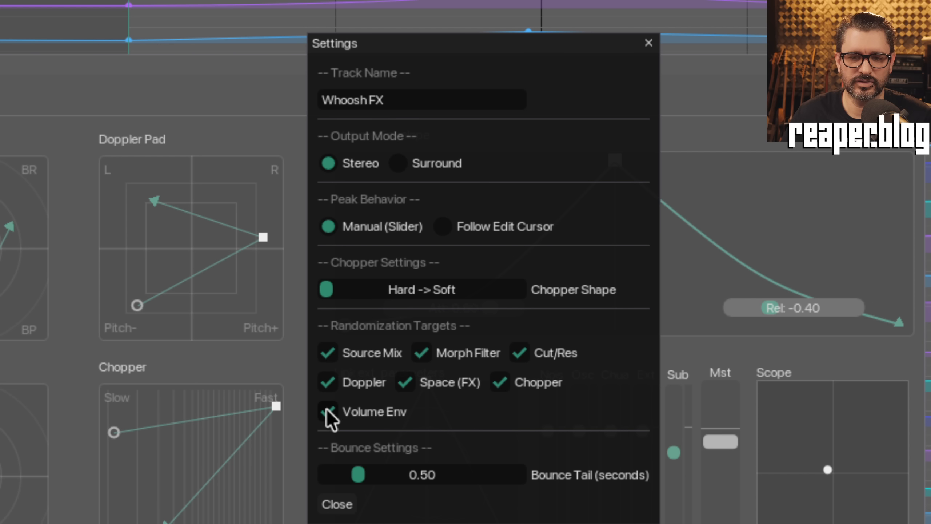
left_click(328, 383)
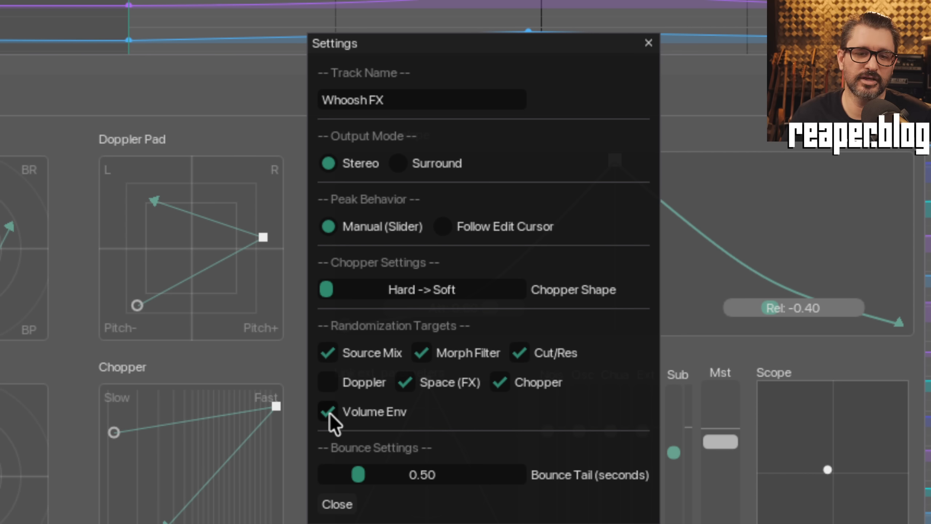
left_click(328, 413)
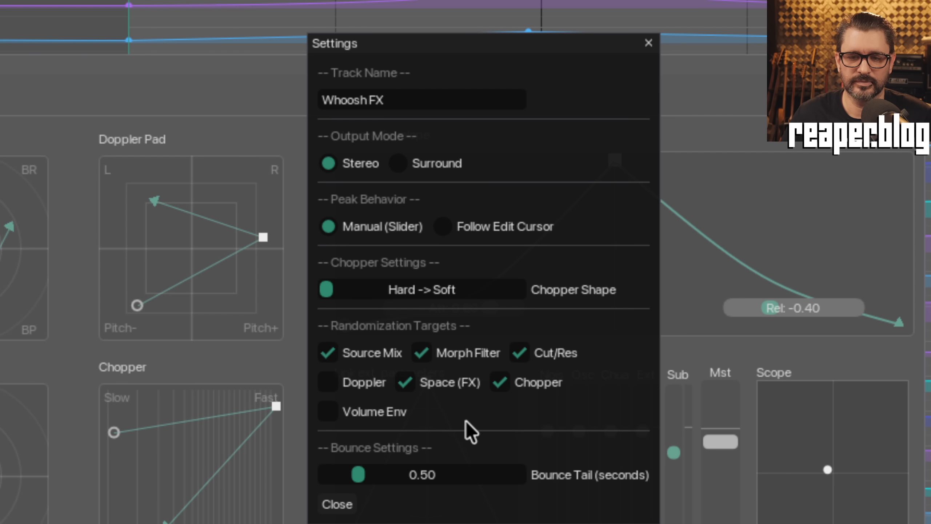
left_click(501, 383)
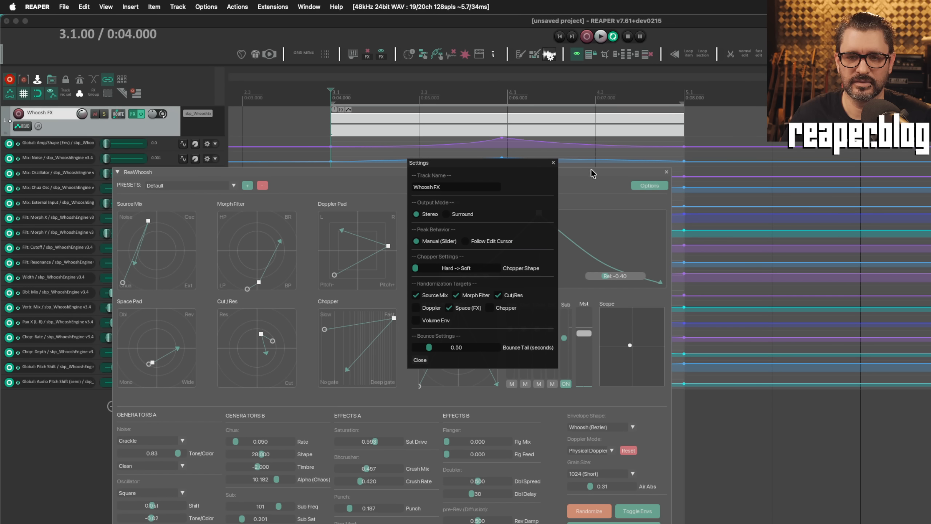
left_click(554, 162)
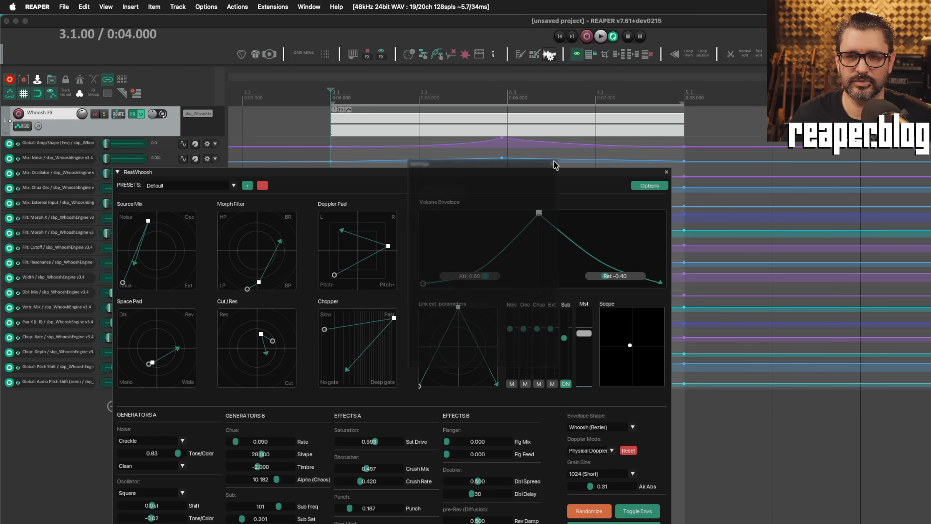
- Randomize the whoosh six times with the restricted targets while auditioning the variations in a loop, and stop playback
left_click(594, 510)
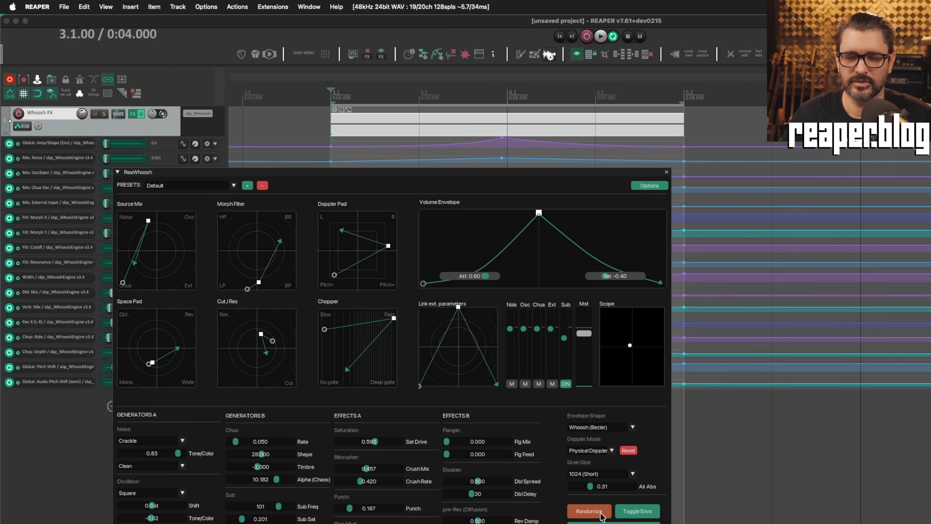
key("space")
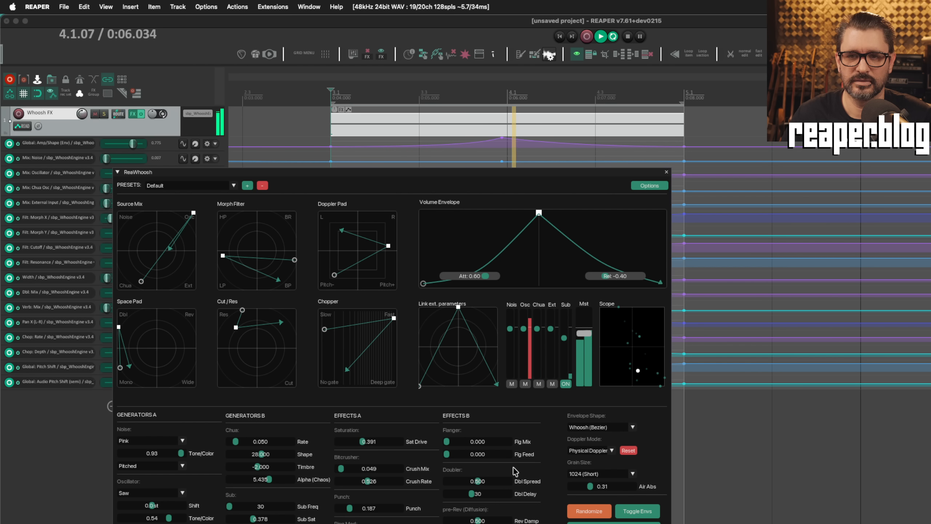
left_click(588, 510)
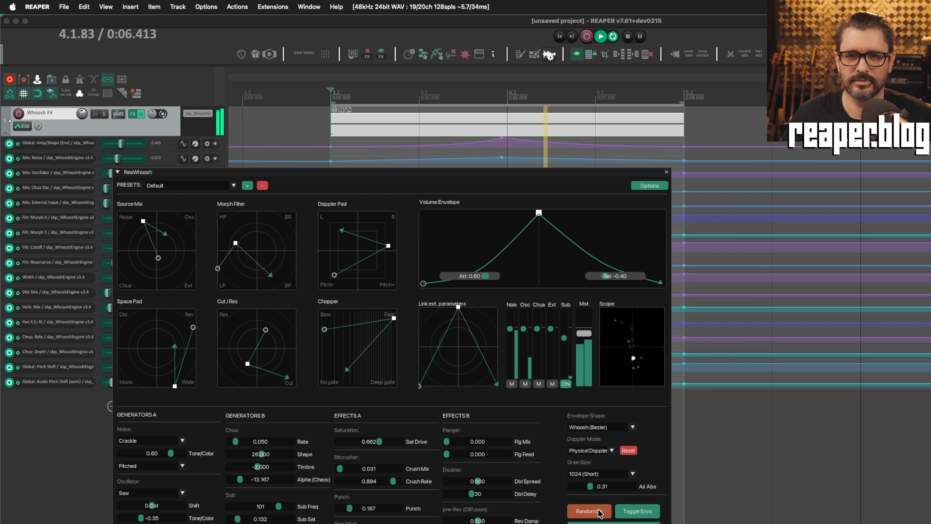
left_click(588, 511)
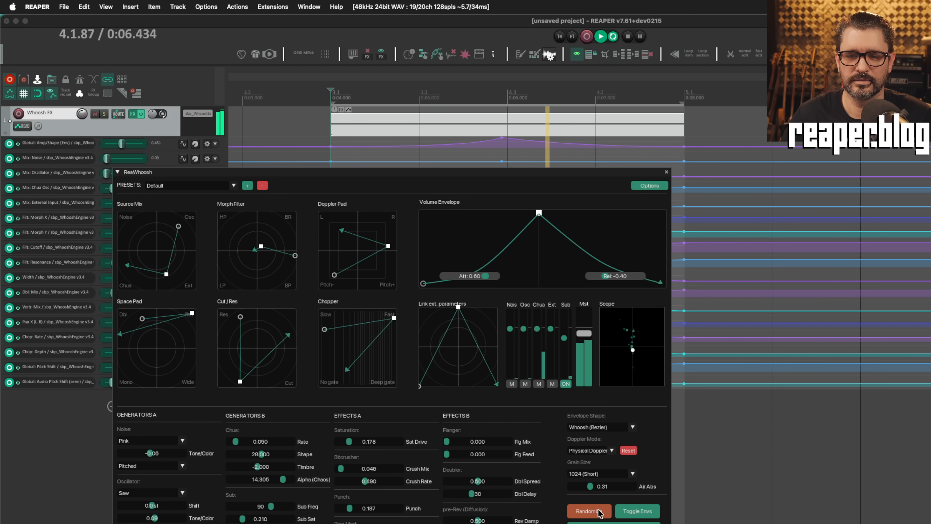
left_click(589, 510)
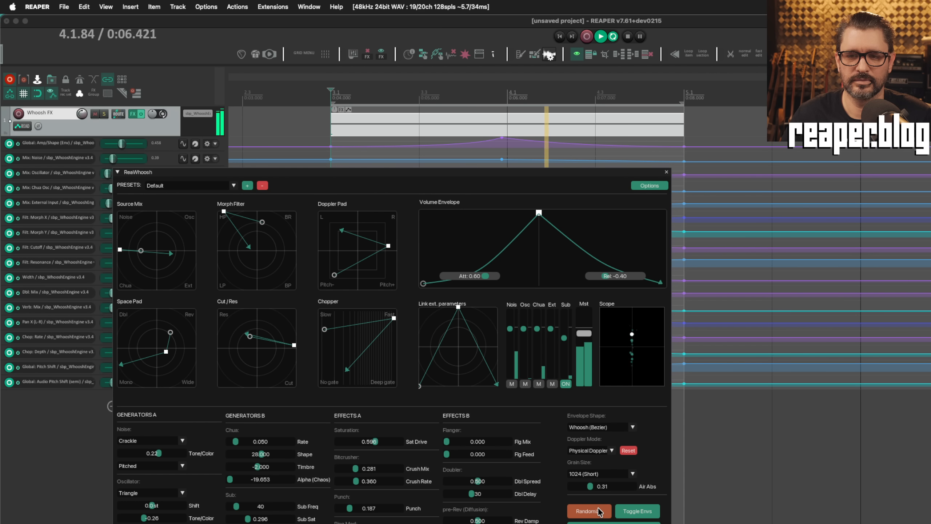
left_click(589, 511)
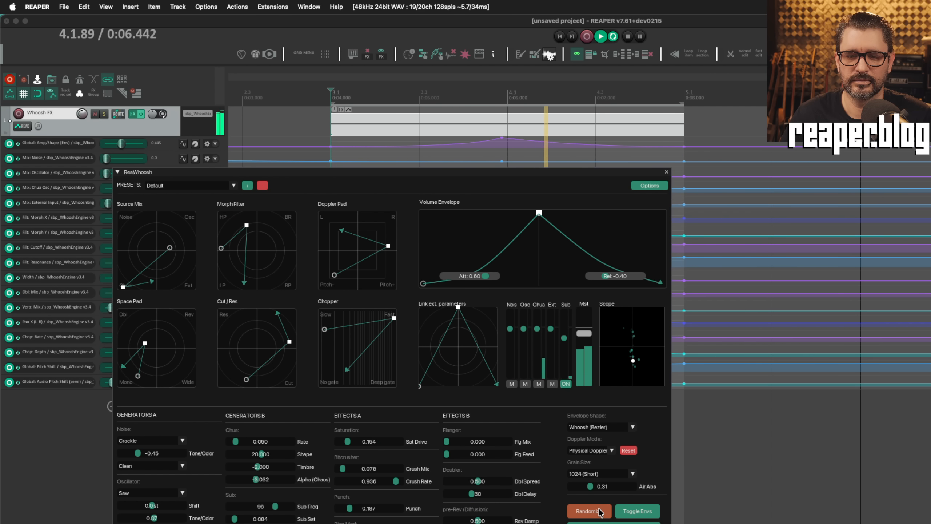
left_click(589, 511)
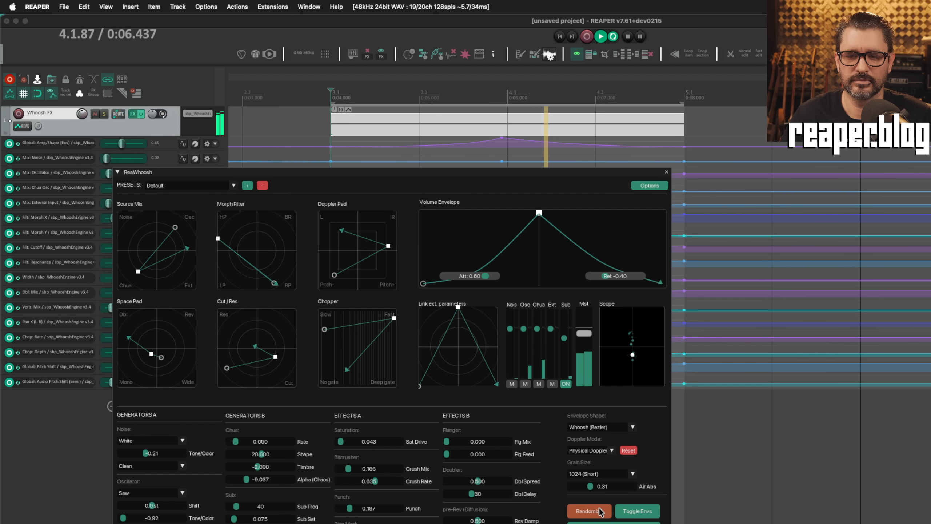
key("space")
- Bounce the whoosh to audio, move the ReaWhoosh window aside and solo the ReaWhoosh Renders track
left_click_drag(470, 175, 475, 66)
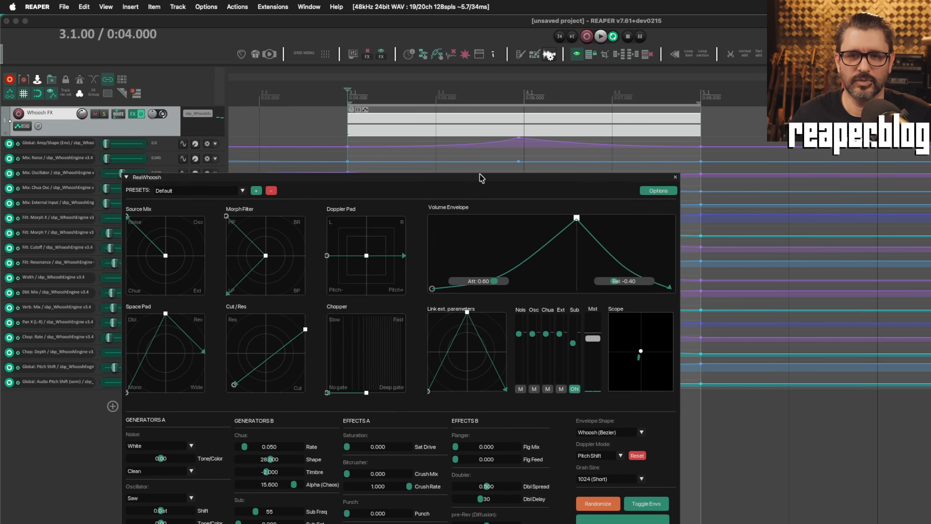
left_click(626, 437)
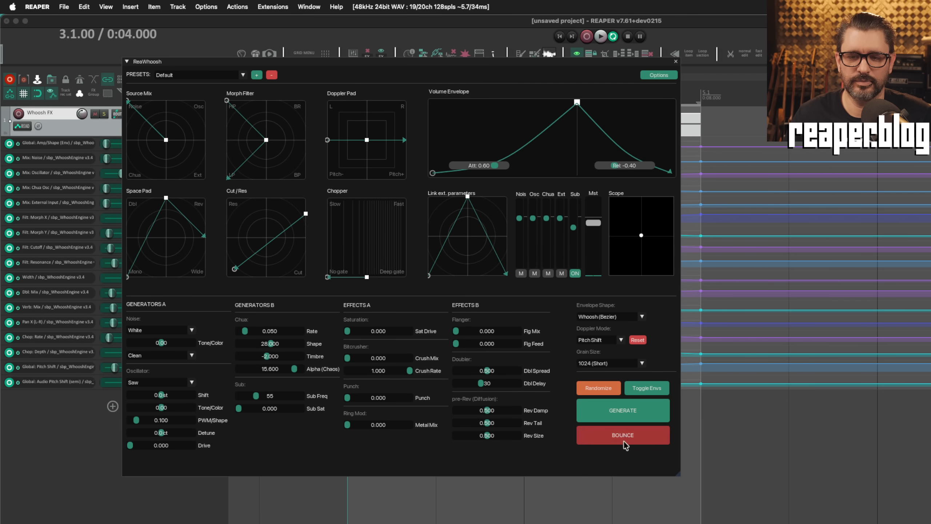
left_click_drag(536, 64, 588, 366)
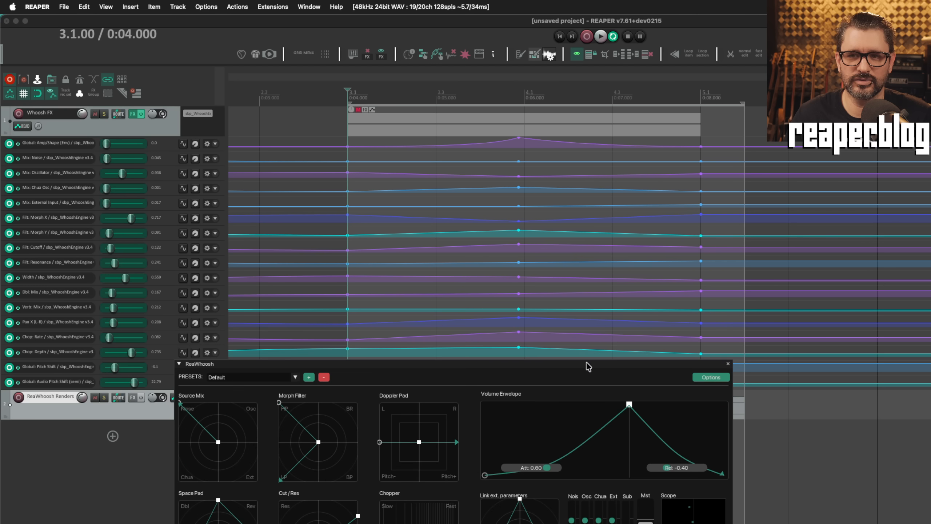
left_click_drag(327, 367, 930, 220)
left_click(242, 414)
left_click(411, 417)
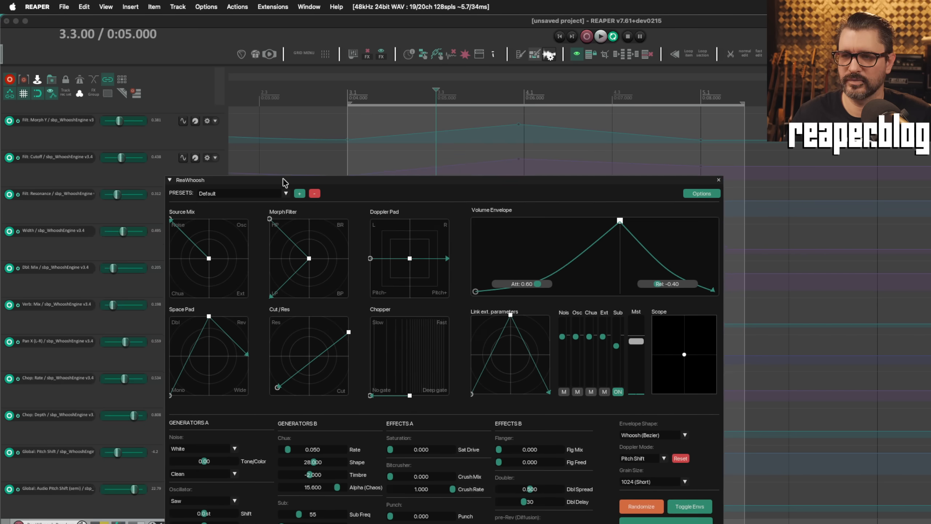
- Check the Bounce Tail setting in the ReaWhoosh settings and close them without changes
left_click_drag(282, 180, 256, 140)
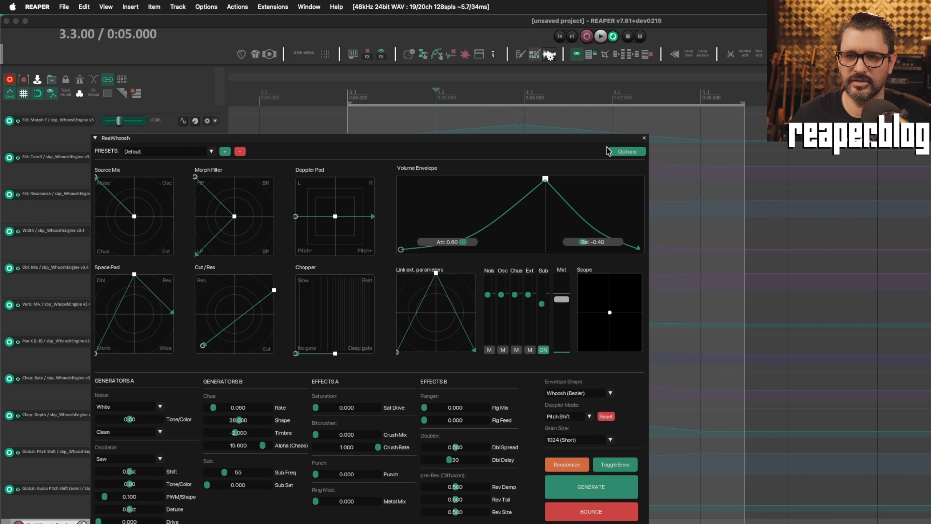
left_click(625, 151)
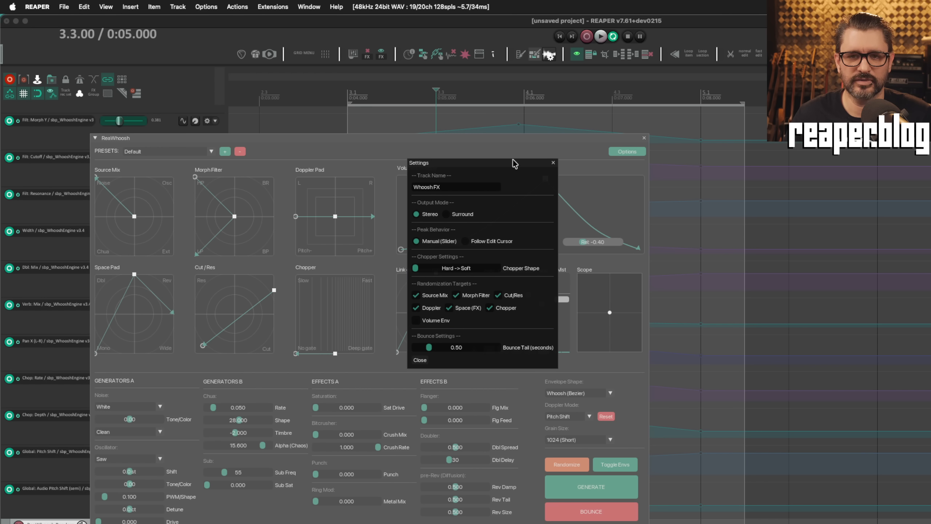
left_click(551, 164)
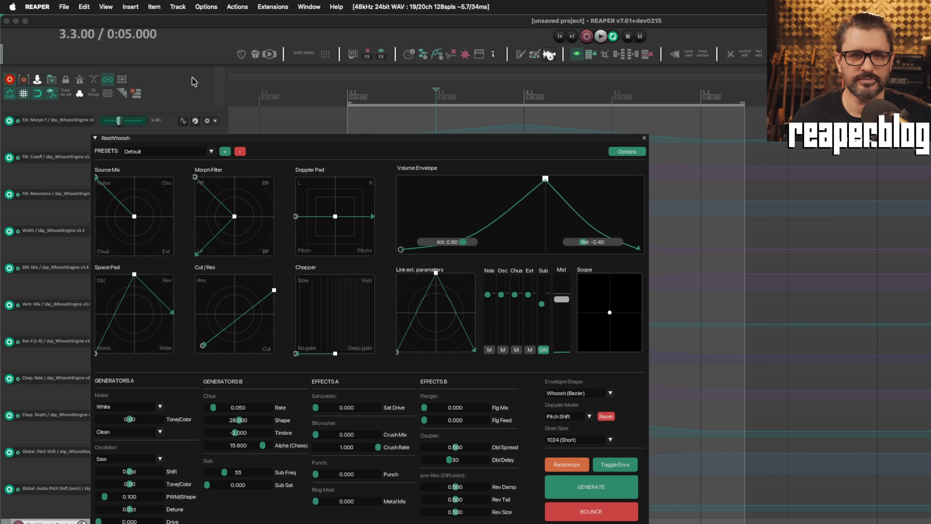
- Collapse the ReaWhoosh window and play the bounced Whoosh FX stem on the ReaWhoosh Renders track
left_click(95, 139)
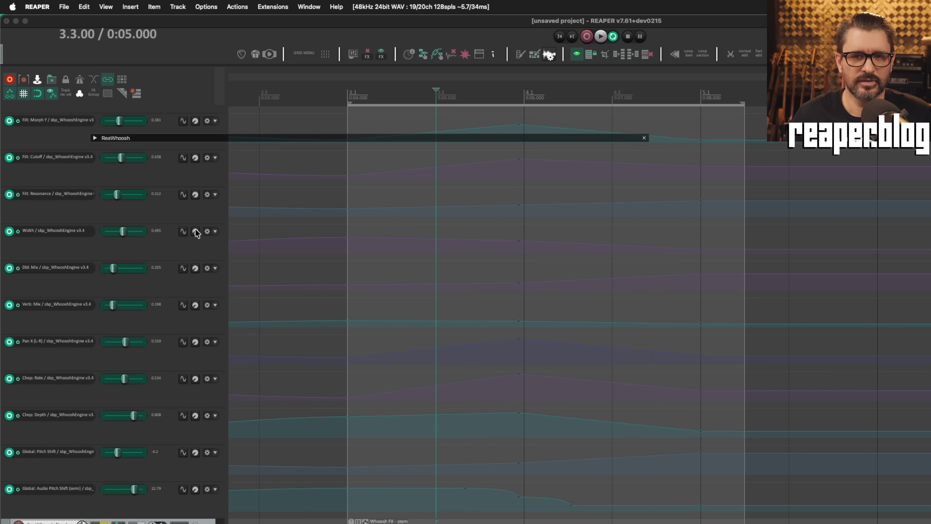
scroll(412, 456, "down", 5)
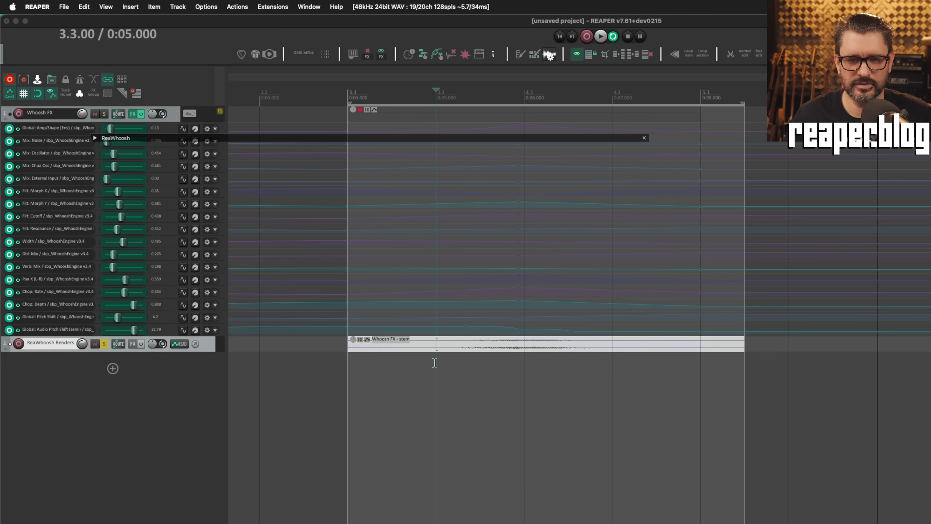
left_click(433, 350)
key("space")
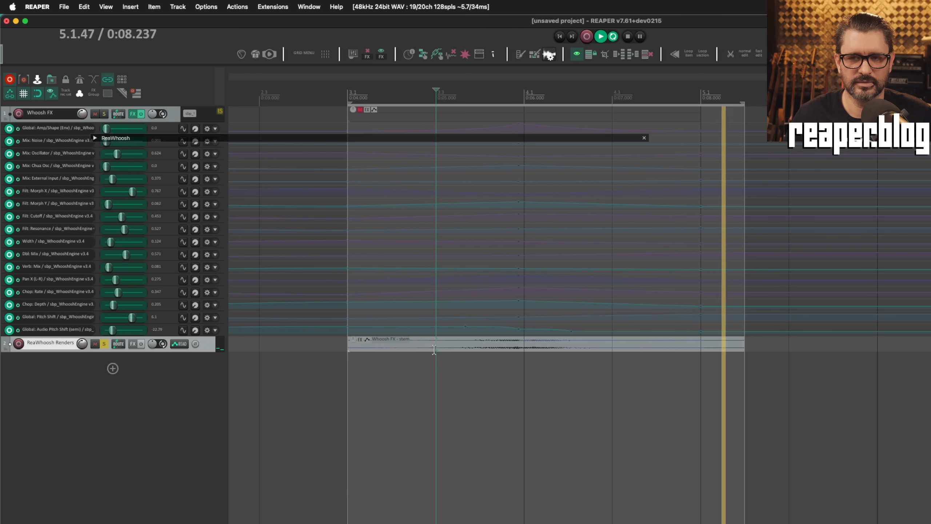
key("space")
- Expand the ReaWhoosh window and generate a second whoosh over the time selection from bar 7 to bar 9
scroll(461, 354, "up", 5)
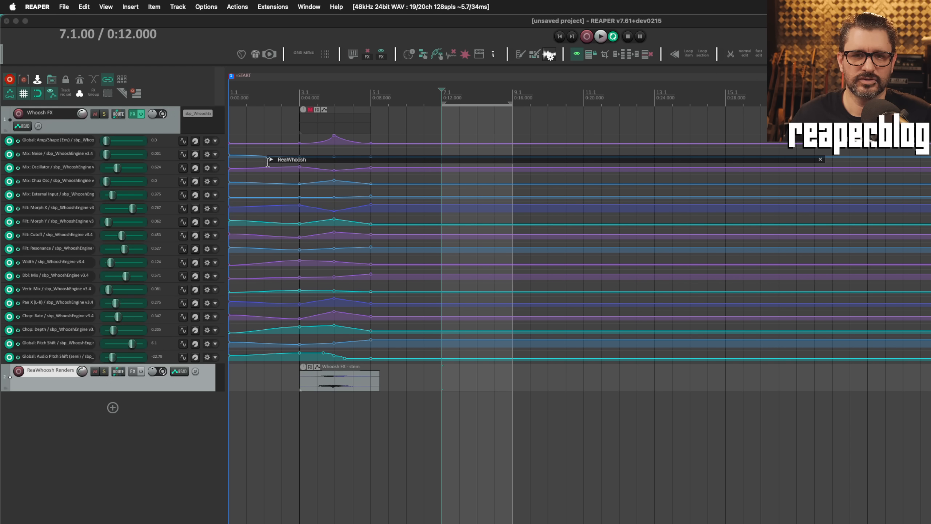
left_click(271, 160)
left_click(754, 511)
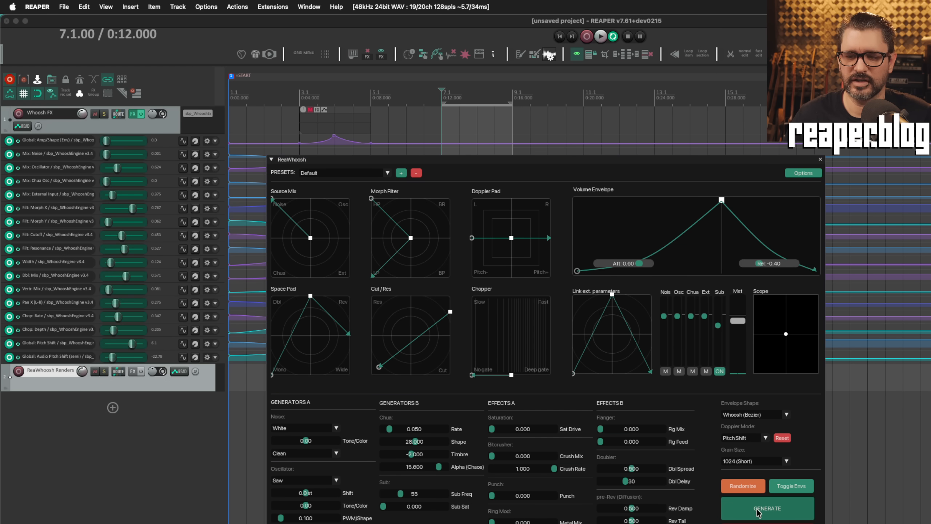
left_click_drag(471, 162, 675, 141)
- Randomize the settings of the new whoosh at bar 7 and play it in a loop
left_click(927, 464)
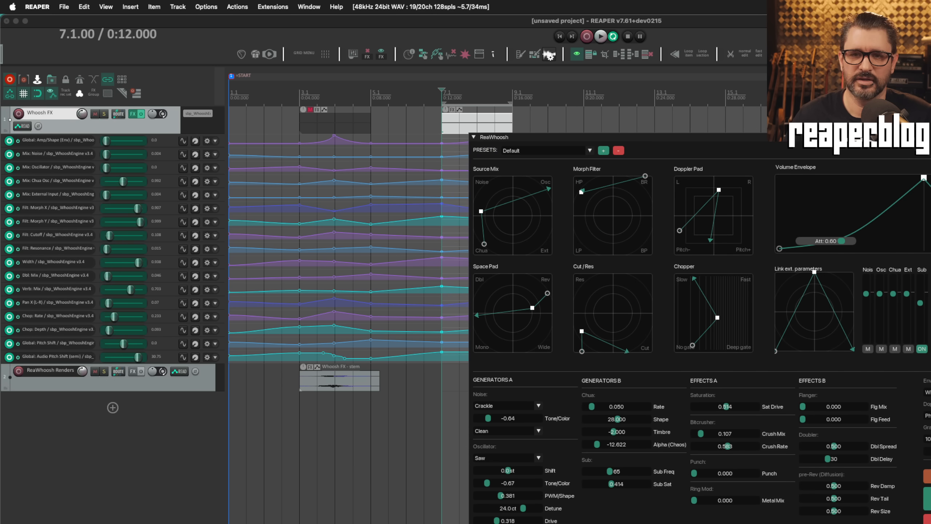
left_click_drag(527, 139, 346, 189)
key("space")
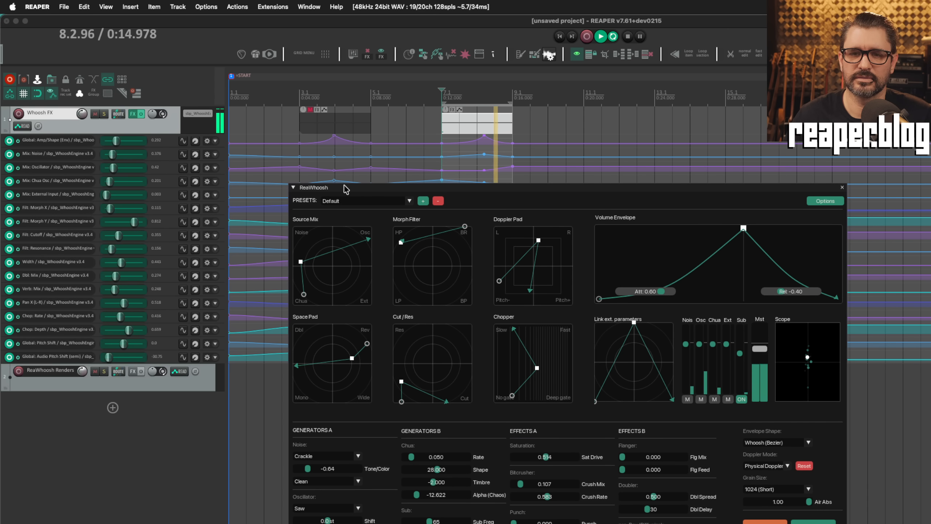
- Set the Chua generator's Rate to 0.024, Shape to 23.037 and Timbre to about -3.79
left_click_drag(458, 187, 492, 85)
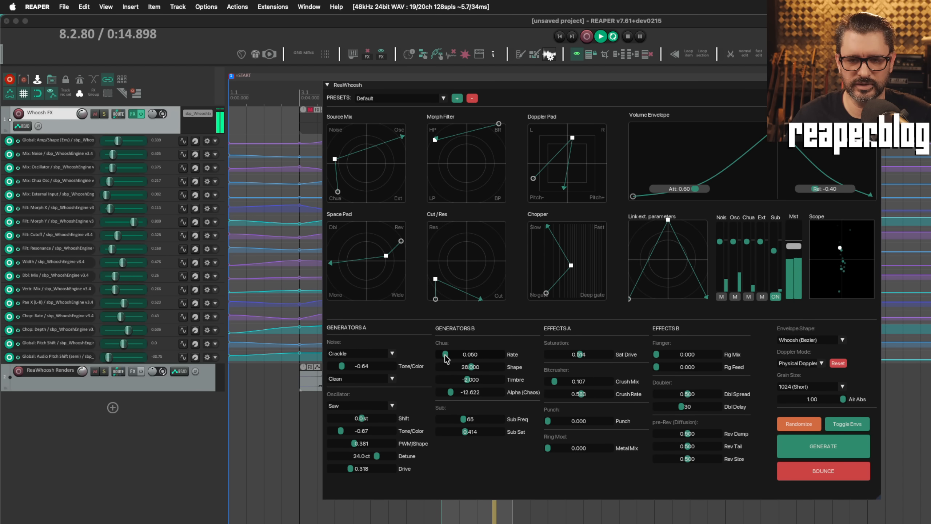
left_click_drag(442, 355, 465, 382)
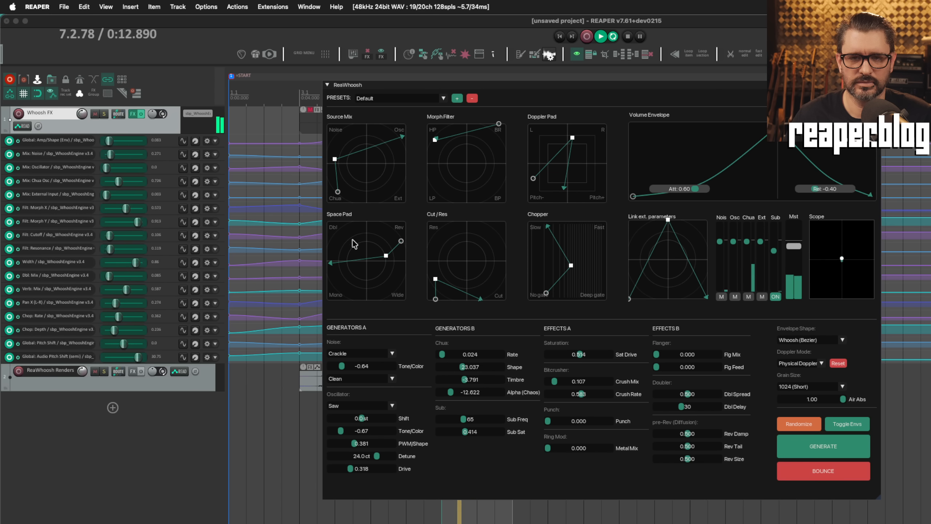
- Move the Source Mix start to Noise and peak toward Osc, the Doppler end toward Pitch+, and the Morph Filter start toward BP
left_click_drag(339, 196, 383, 151)
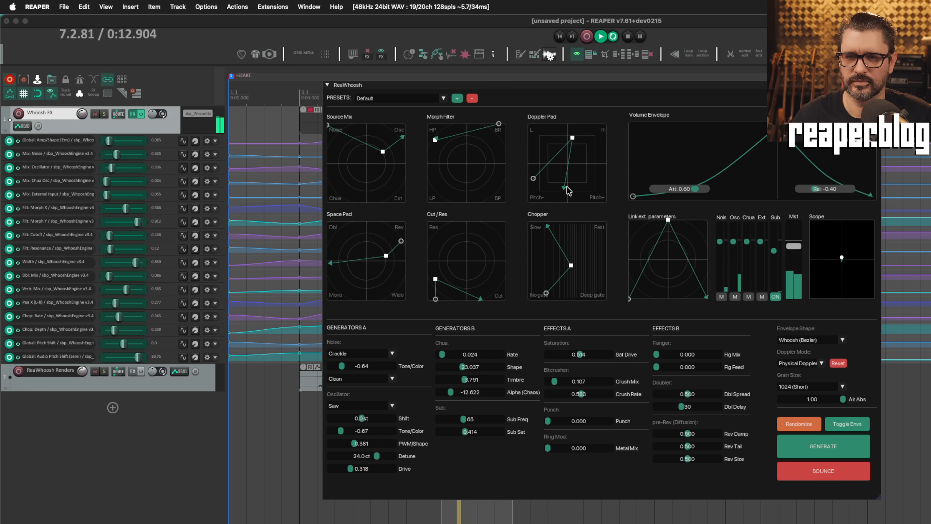
left_click_drag(568, 191, 600, 177)
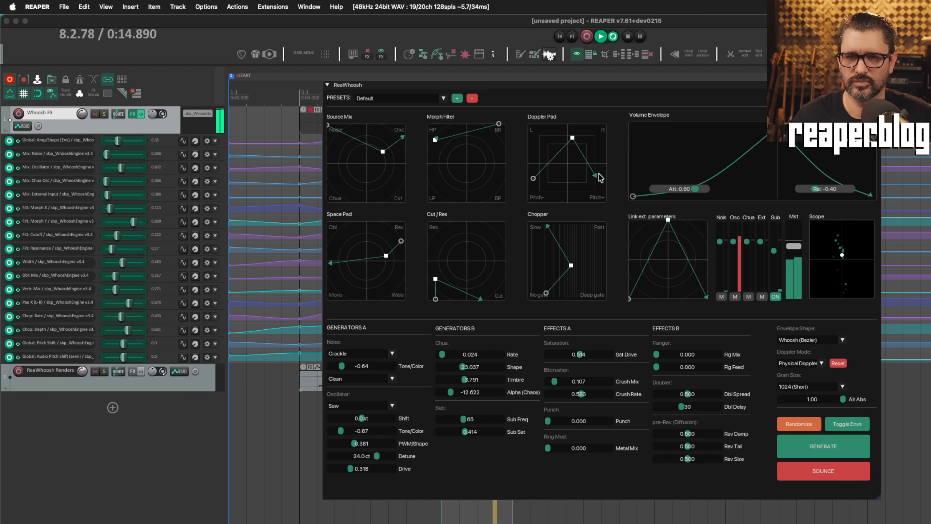
left_click_drag(493, 126, 500, 175)
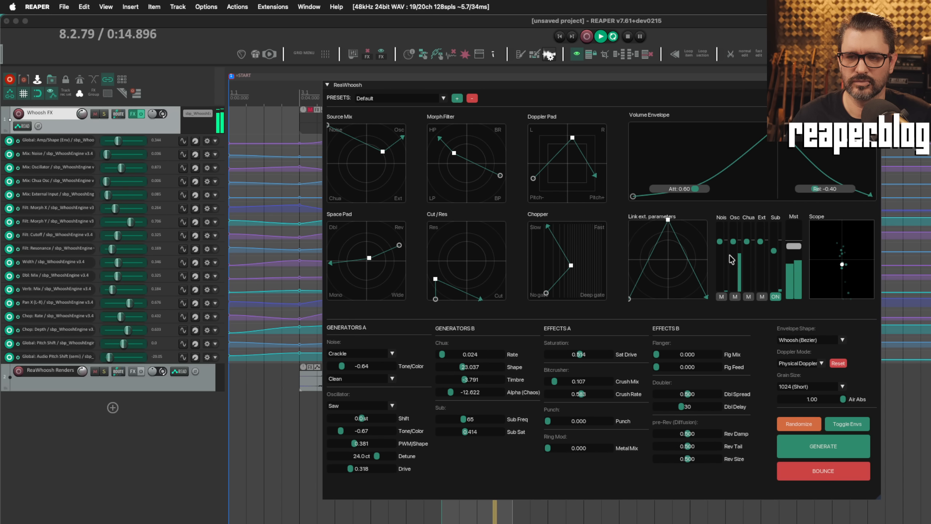
- Lower the Osc level and set the bitcrusher's Crush Mix to 0.000 and Punch to 0.187
left_click_drag(735, 241, 738, 253)
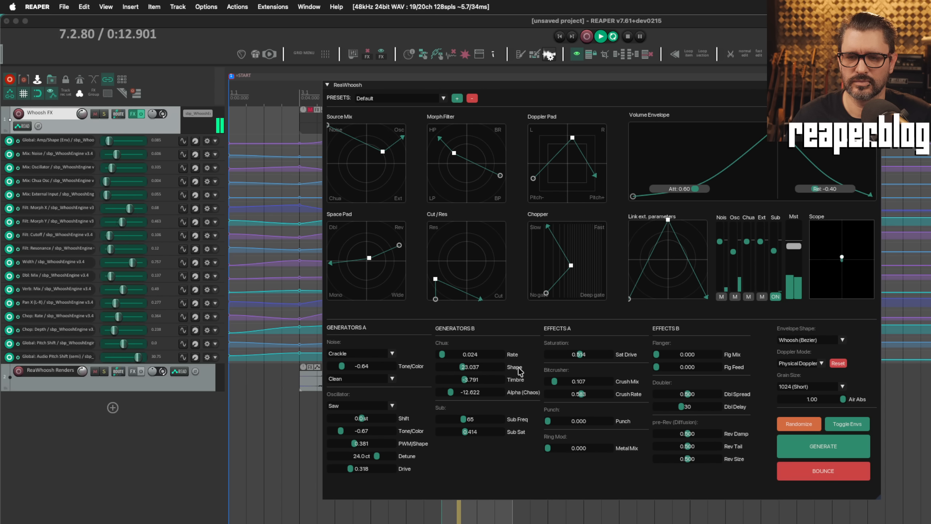
left_click_drag(557, 384, 521, 403)
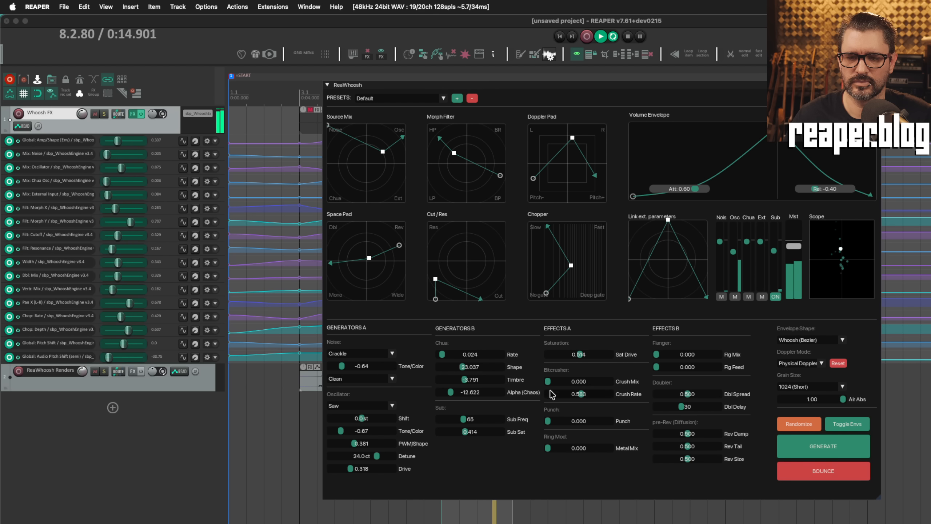
left_click_drag(550, 422, 561, 420)
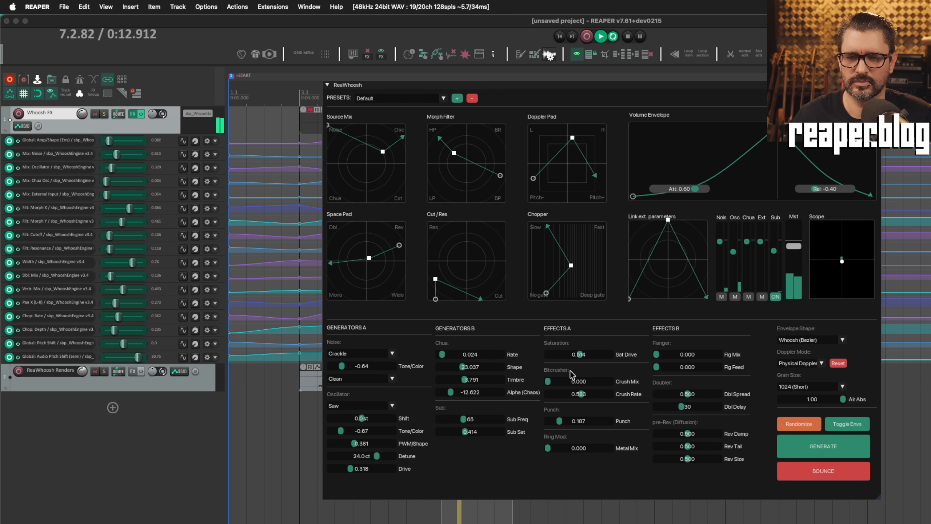
- Set Sat Drive to 0.276, Flg Mix to 0.403 and Flg Feed to 0.179, and bounce the whoosh at bar 7
left_click_drag(567, 355, 565, 355)
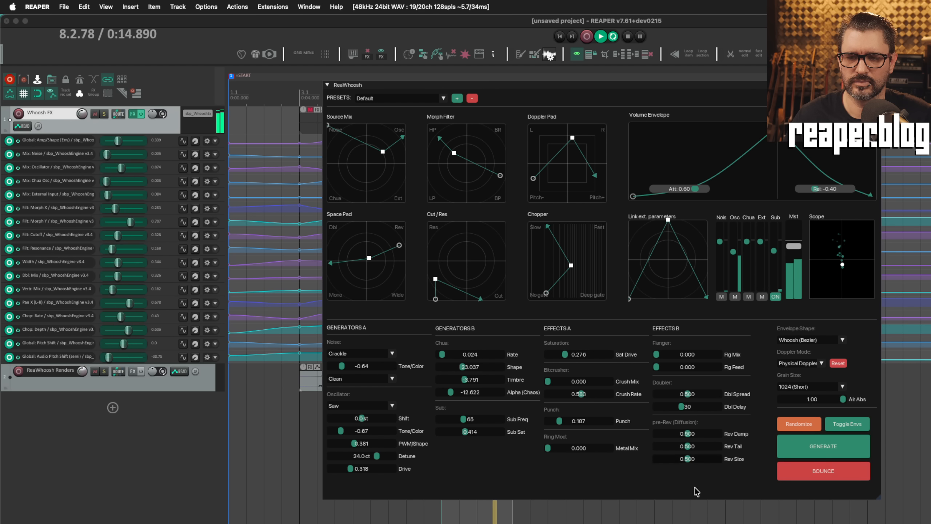
left_click_drag(656, 354, 682, 355)
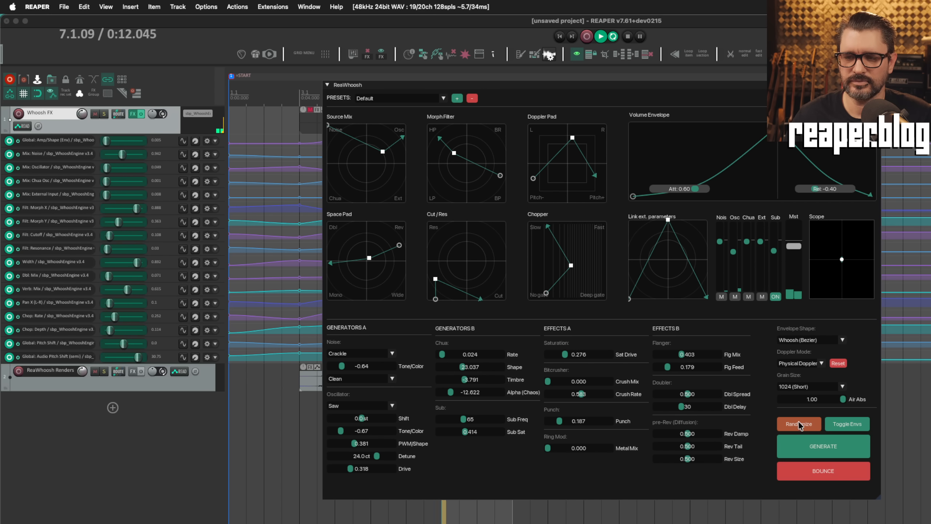
left_click(807, 468)
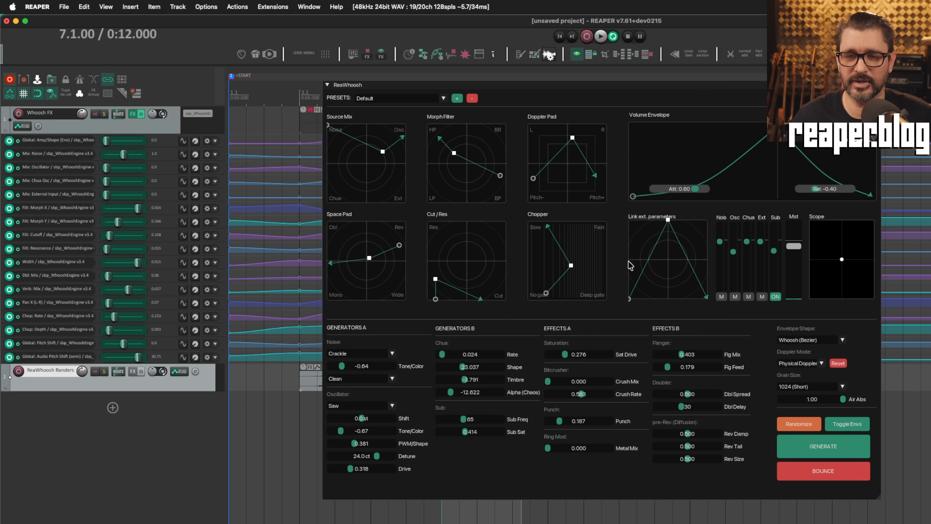
- Make a time selection from bar 11 to bar 13 and generate a third whoosh there with randomized settings
left_click_drag(549, 87, 556, 227)
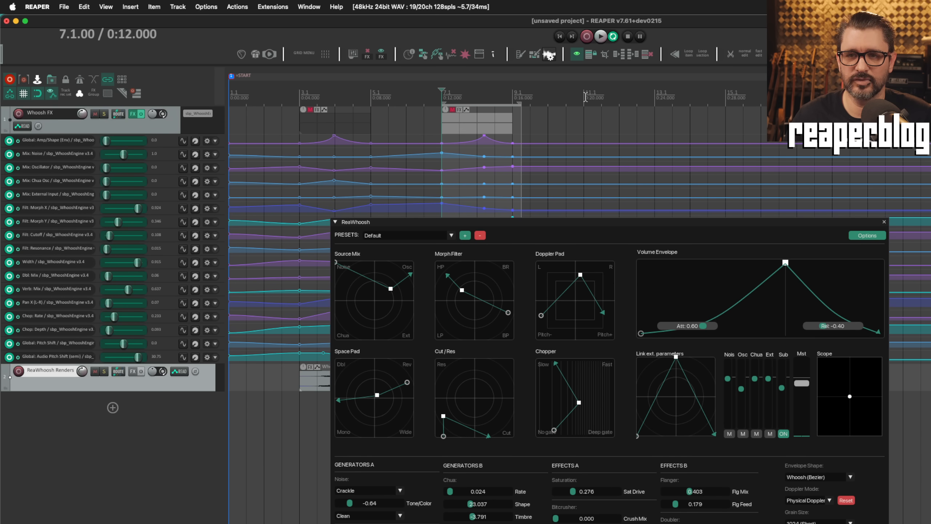
left_click_drag(585, 97, 654, 97)
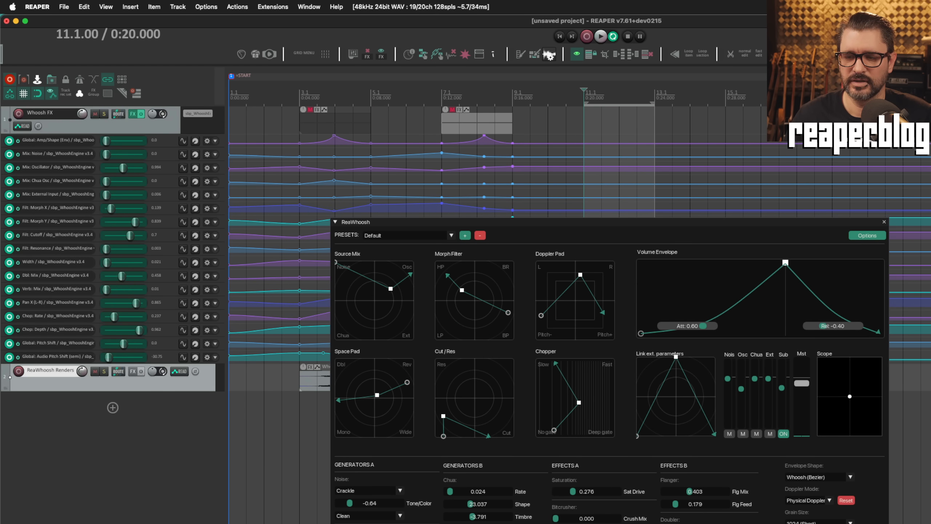
left_click(807, 523)
left_click(807, 523)
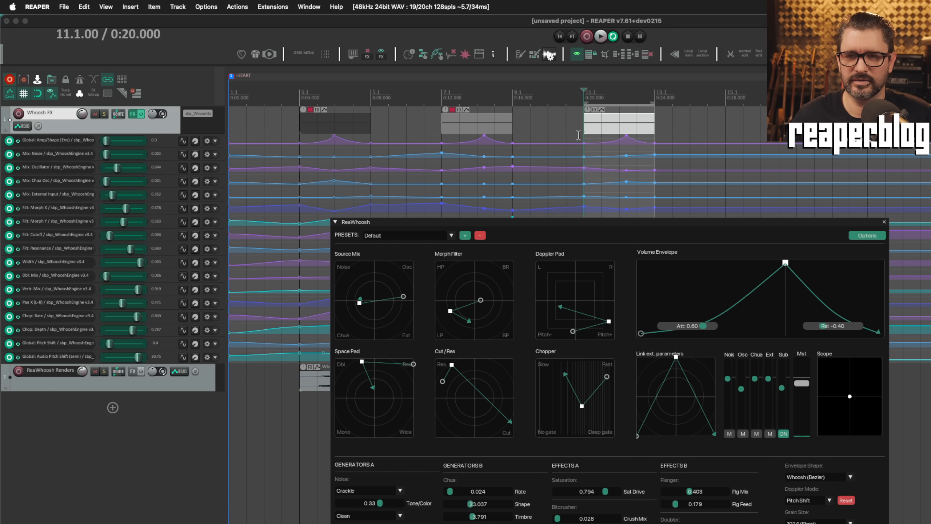
- Bring the full ReaWhoosh window into view and play the whoosh at bar 11
left_click_drag(537, 222, 446, 119)
key("space")
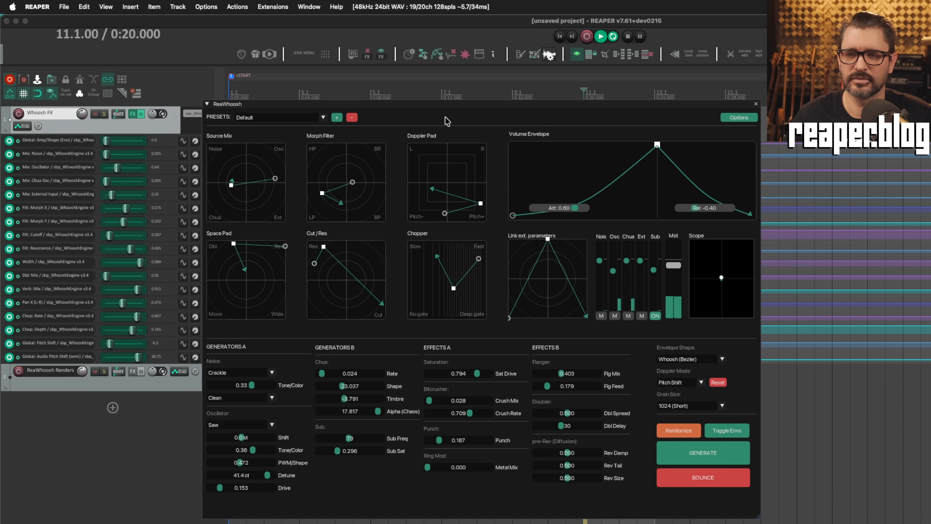
left_click(504, 39)
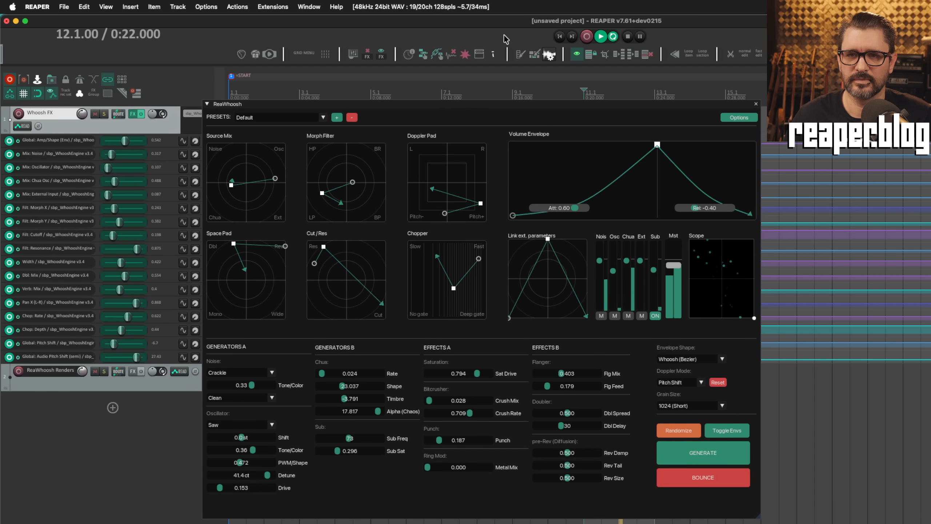
key("space")
left_click_drag(512, 107, 524, 79)
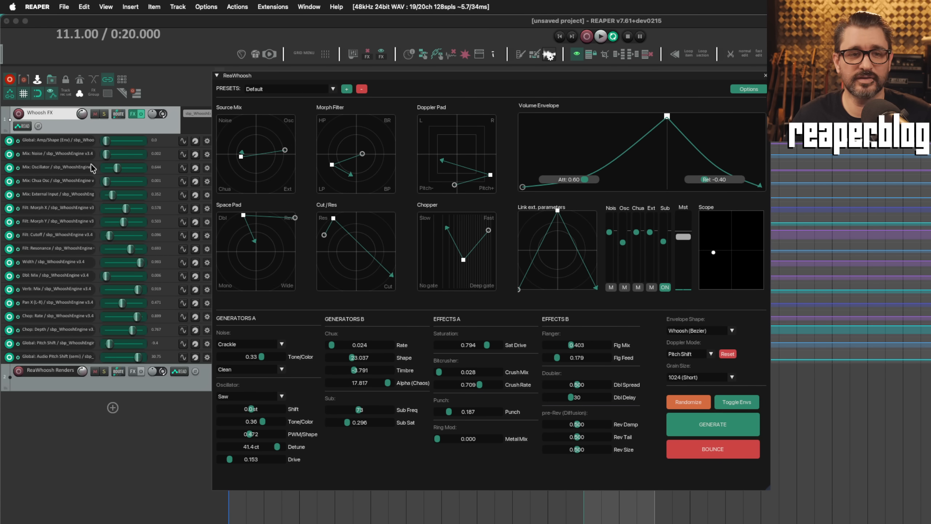
- Hide the automation envelopes and shift the ReaWhoosh window to look at the bounced stems in the arrangement
left_click(743, 405)
left_click_drag(514, 81, 508, 207)
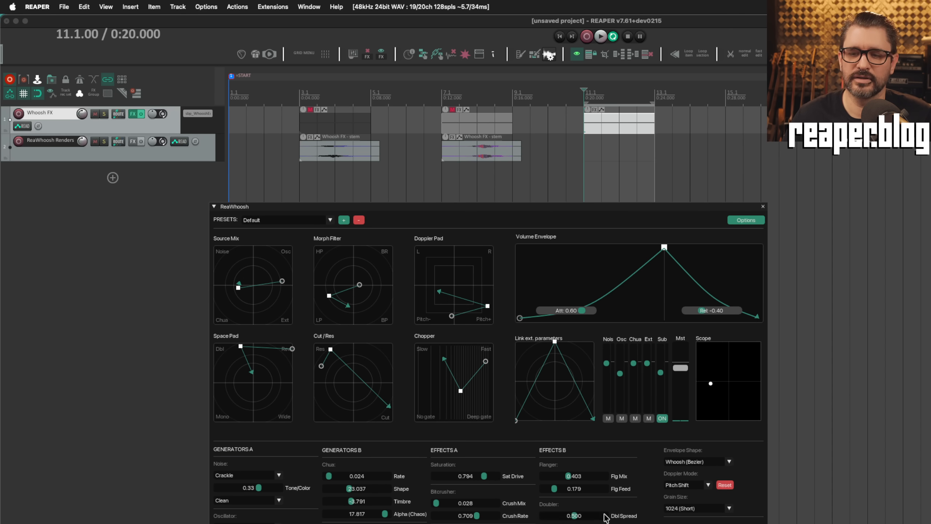
left_click_drag(554, 210, 519, 149)
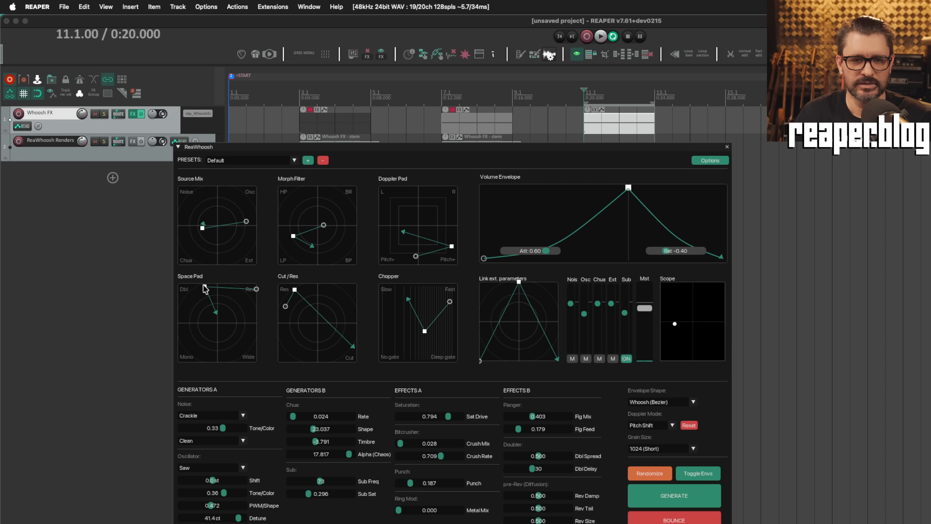
- Move all Space Pad points to the Wide corner and regenerate the whoosh
left_click_drag(204, 289, 257, 362)
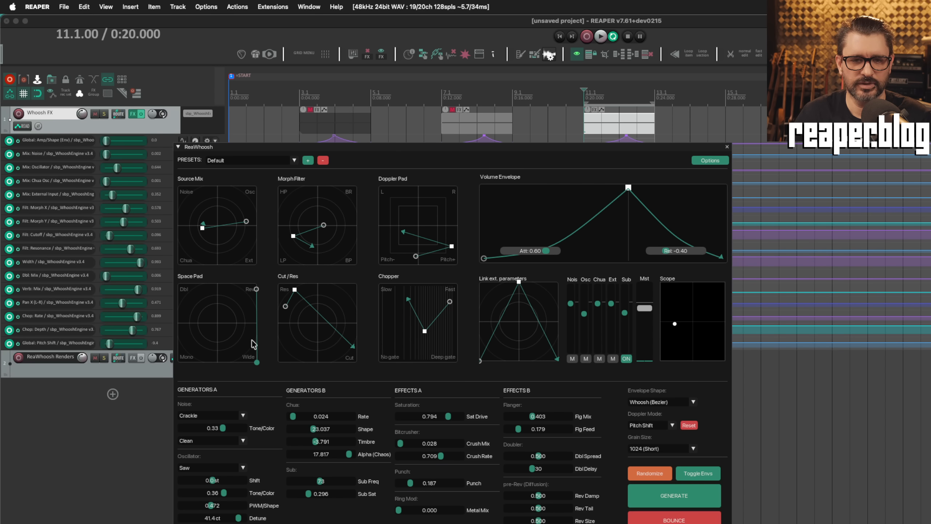
left_click_drag(258, 290, 264, 380)
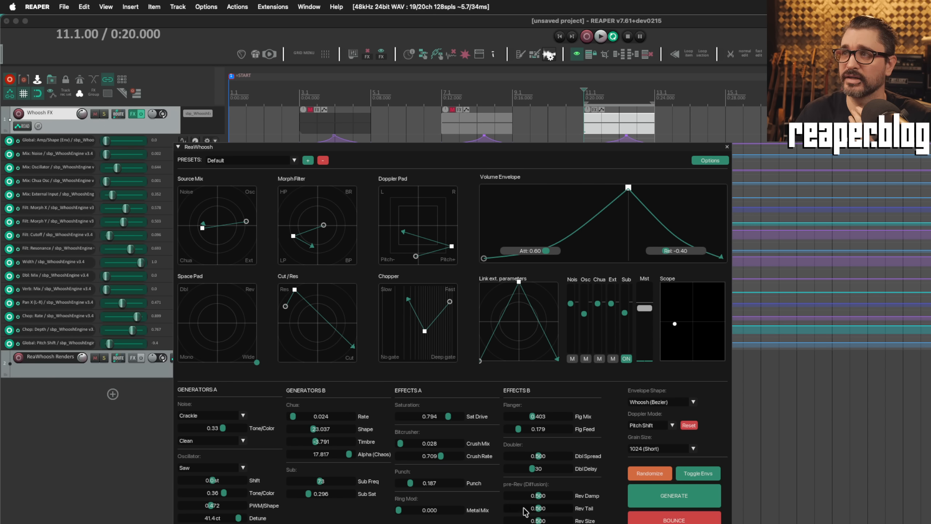
left_click_drag(537, 148, 540, 118)
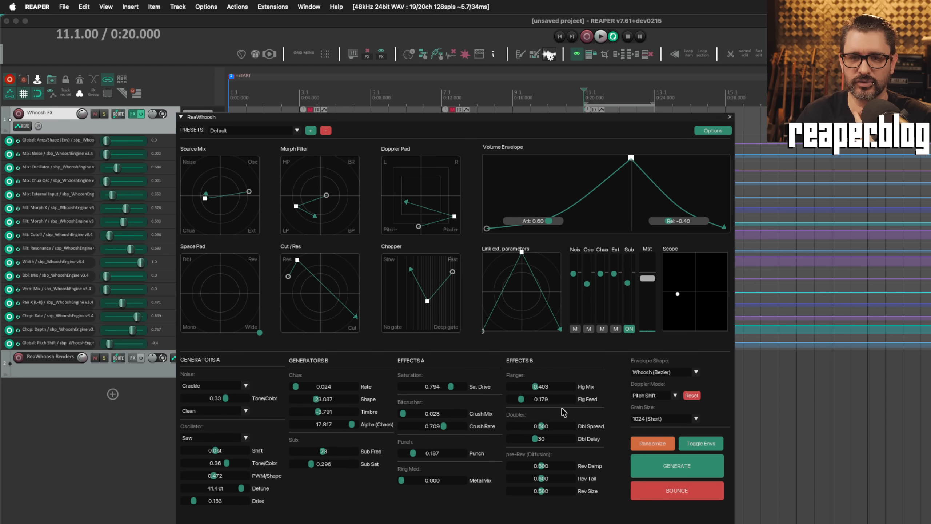
left_click(676, 465)
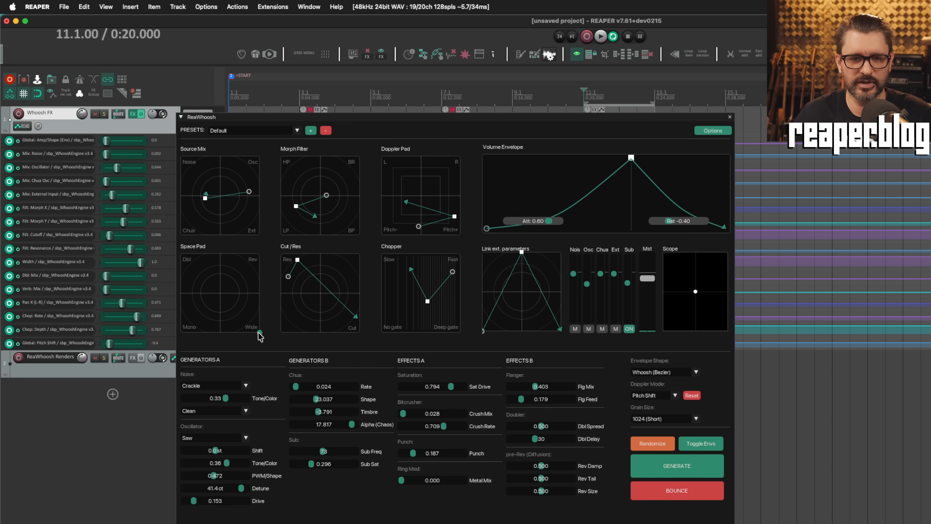
- Move the three Space Pad points toward Rev, play the whoosh, and set Rev Tail to 0.784 and Rev Size to 0.896
left_click_drag(260, 332, 250, 258)
left_click_drag(260, 332, 245, 263)
left_click_drag(260, 332, 243, 270)
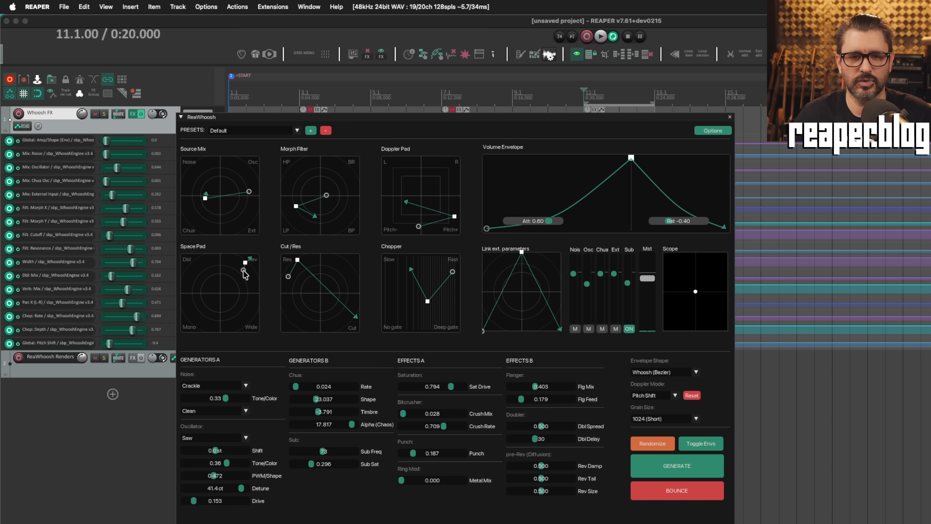
key("space")
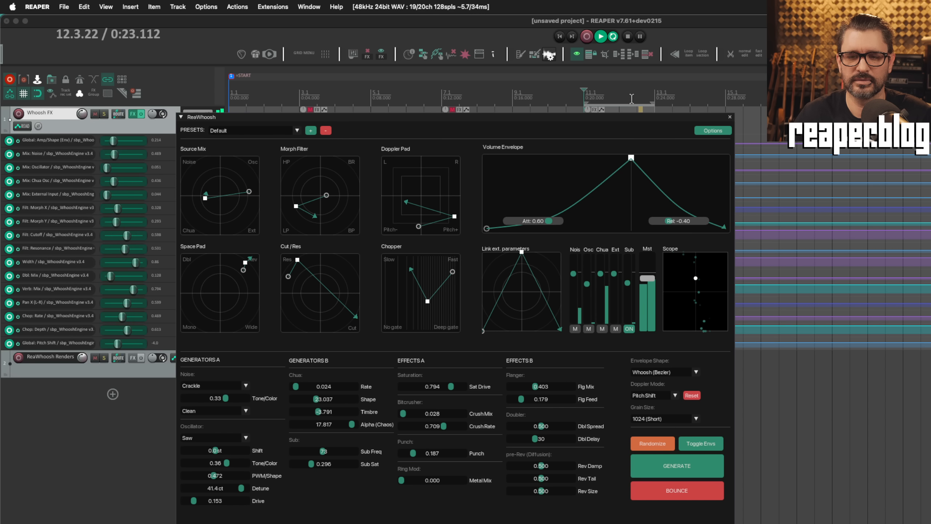
left_click_drag(543, 478, 559, 478)
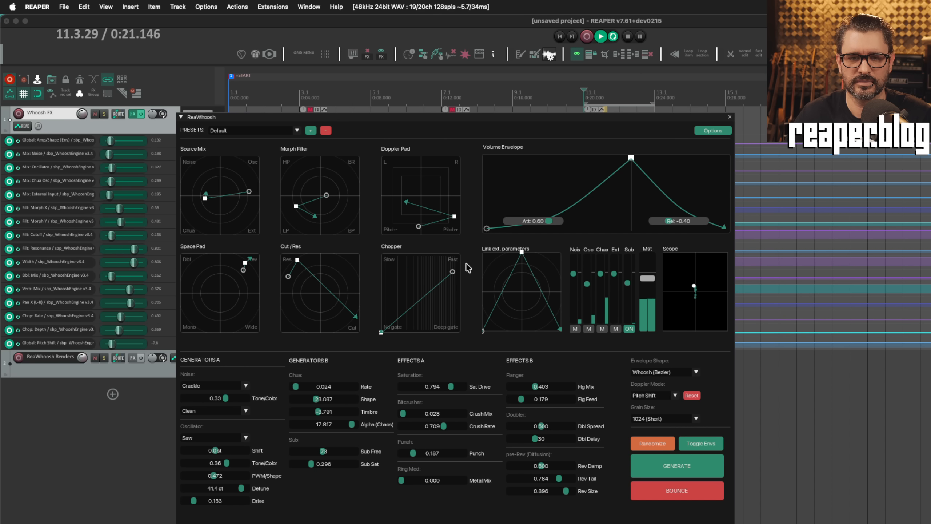
- Place the Chopper's peak and end at No gate and its start midway between Fast and Deep gate, and bounce the whoosh
mouse_move(452, 272)
left_mouse_down()
mouse_move(372, 339)
mouse_move(480, 299)
left_mouse_up()
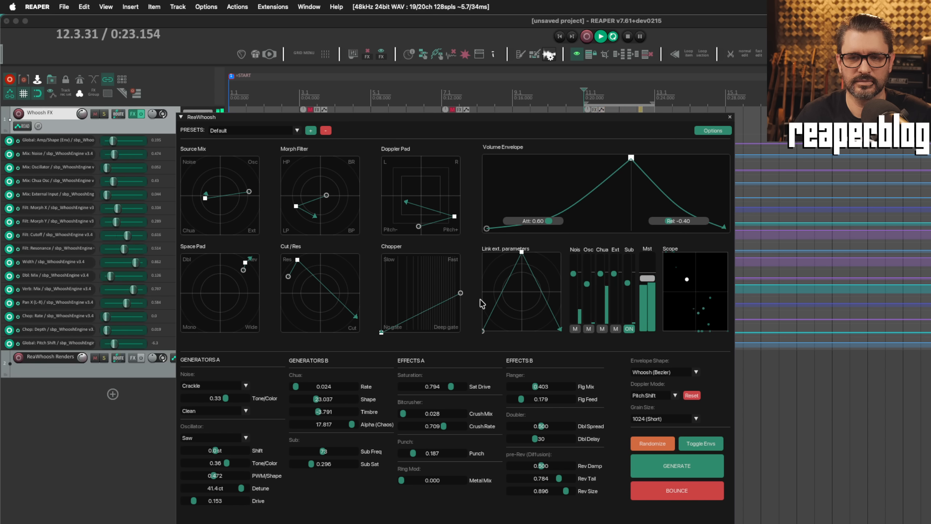
left_click(681, 492)
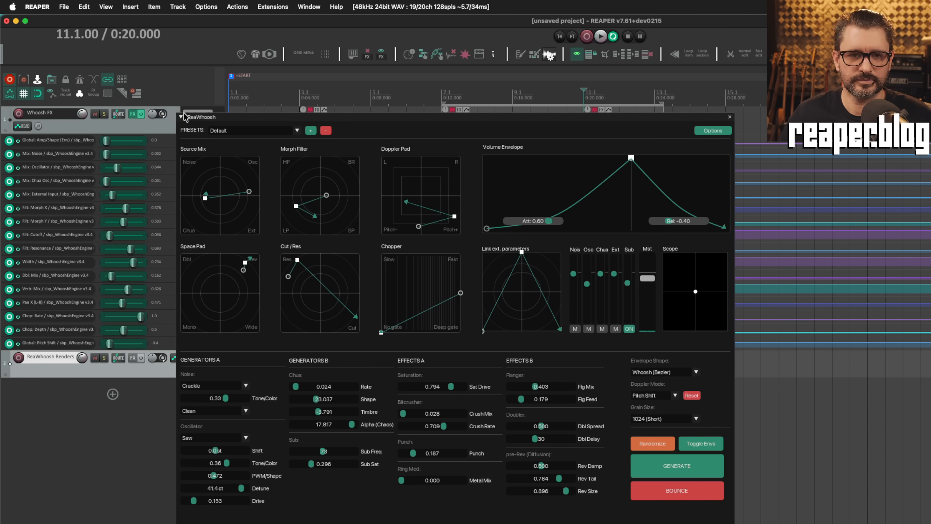
left_click(181, 117)
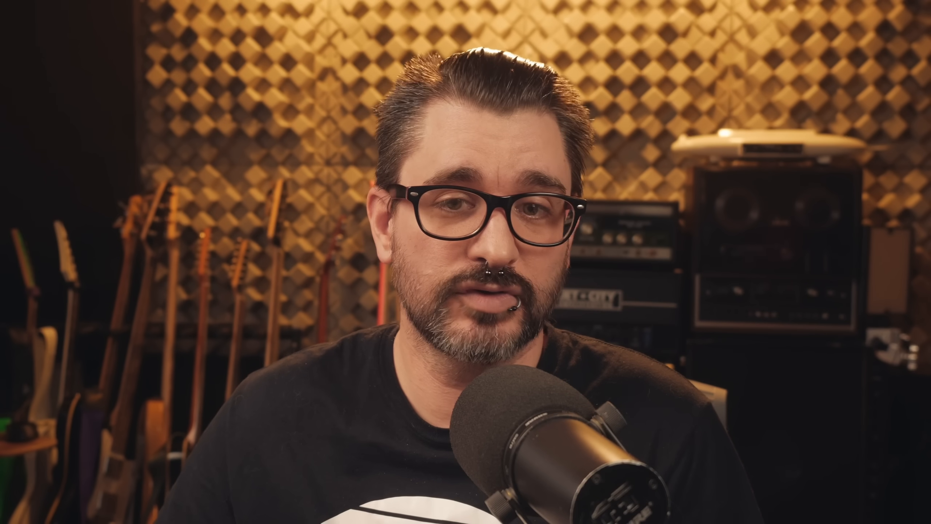